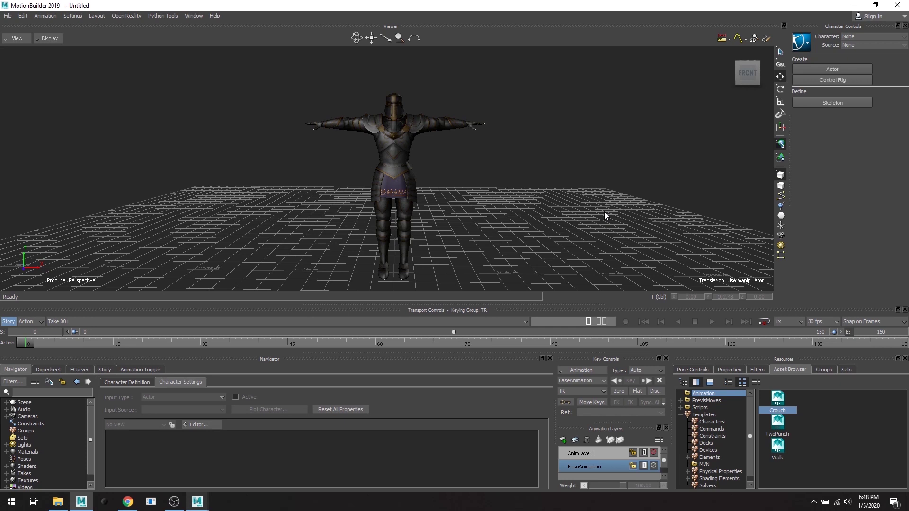
# Start a control rig by defining a new character skeleton, and display the model in X-Ray mode
pyautogui.moveTo(371, 160)
pyautogui.keyDown('shift'); pyautogui.mouseDown()
pyautogui.moveTo(382, 160)
pyautogui.moveTo(370, 155)
pyautogui.mouseUp(); pyautogui.keyUp('shift')
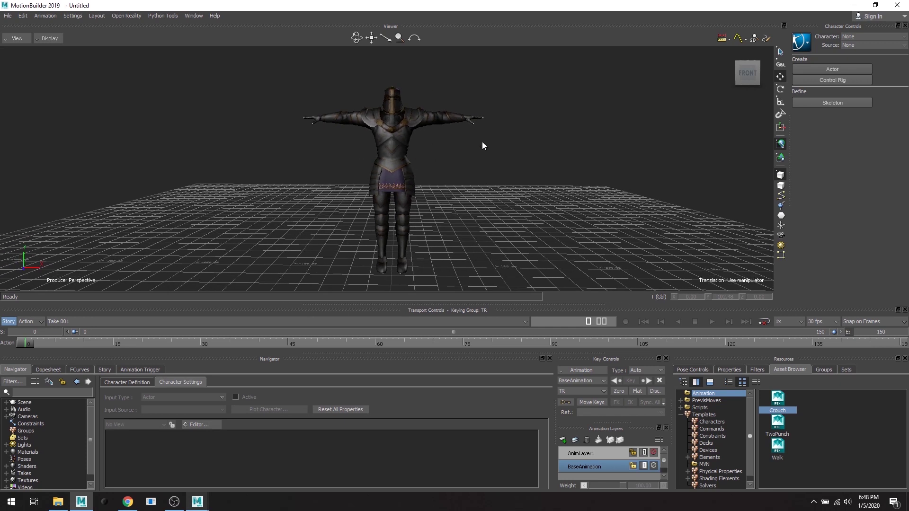
pyautogui.keyDown('shift'); pyautogui.moveTo(483, 145); pyautogui.dragTo(505, 164); pyautogui.keyUp('shift')
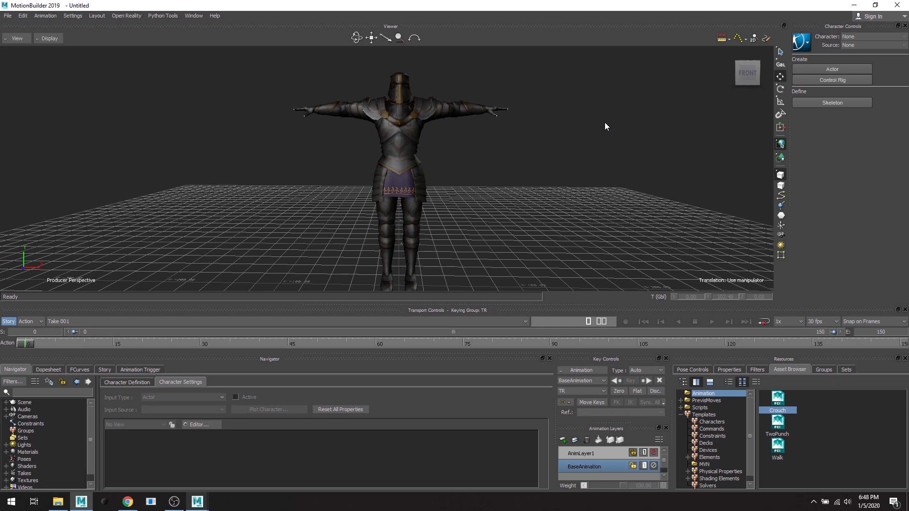
pyautogui.click(832, 80)
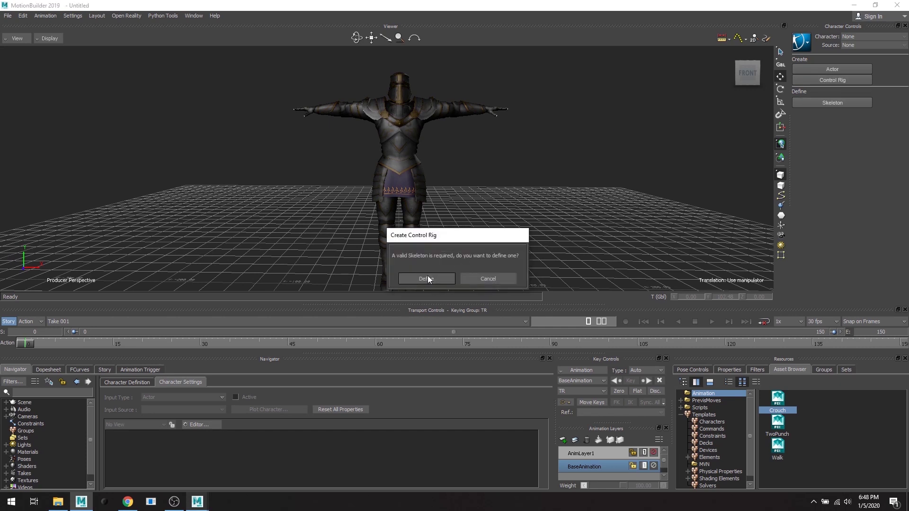
pyautogui.click(427, 278)
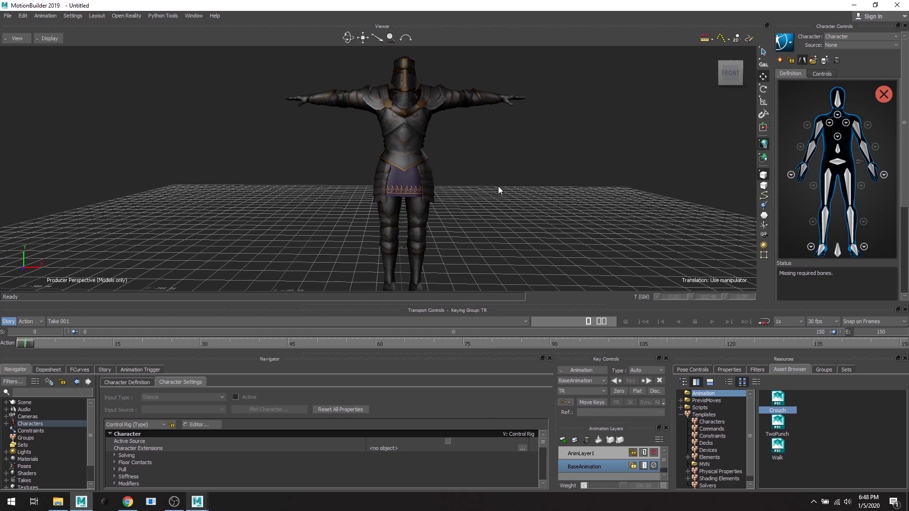
pyautogui.hotkey('ctrl', 'a')
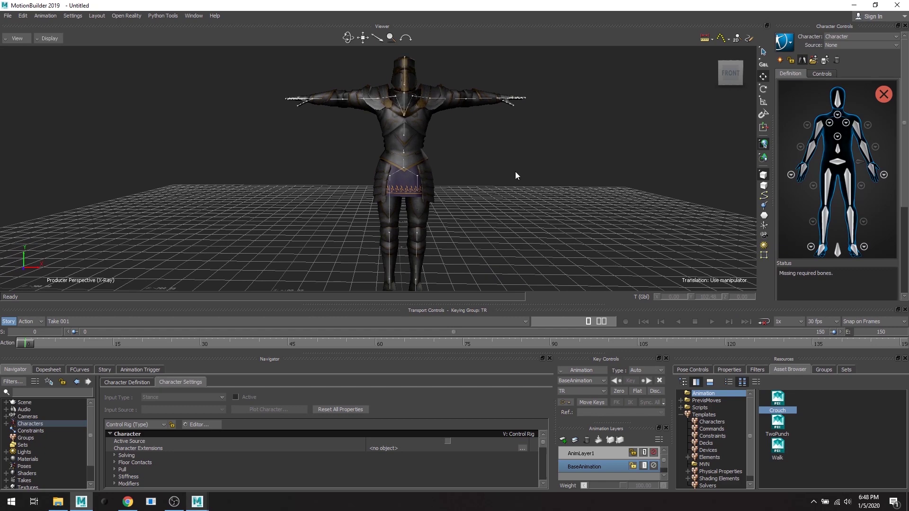
# Assign the knight's Hips bone to the hips slot of the character definition
pyautogui.scroll(5, 507, 170)
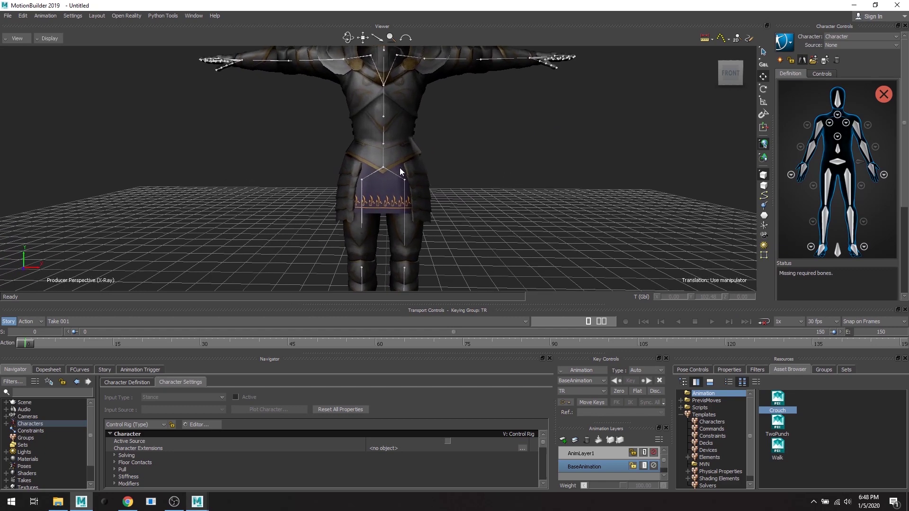
pyautogui.click(402, 189)
pyautogui.rightClick(834, 167)
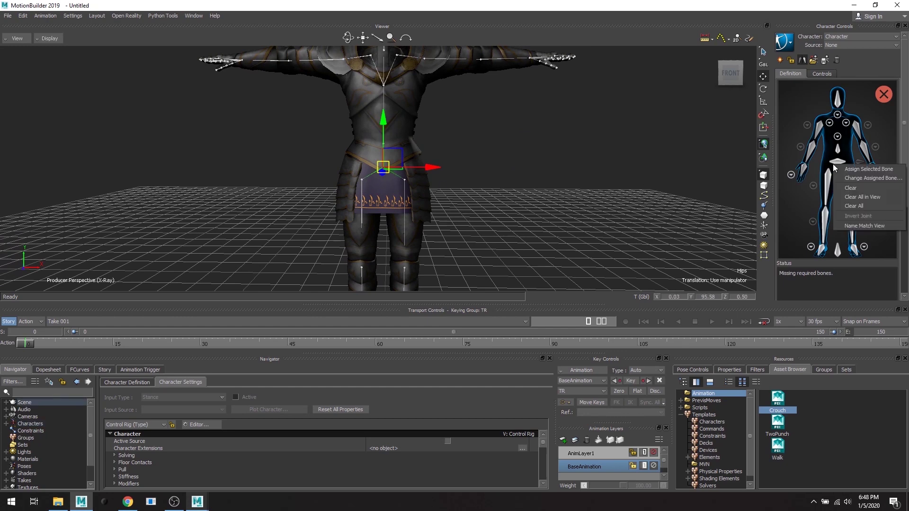
pyautogui.click(868, 169)
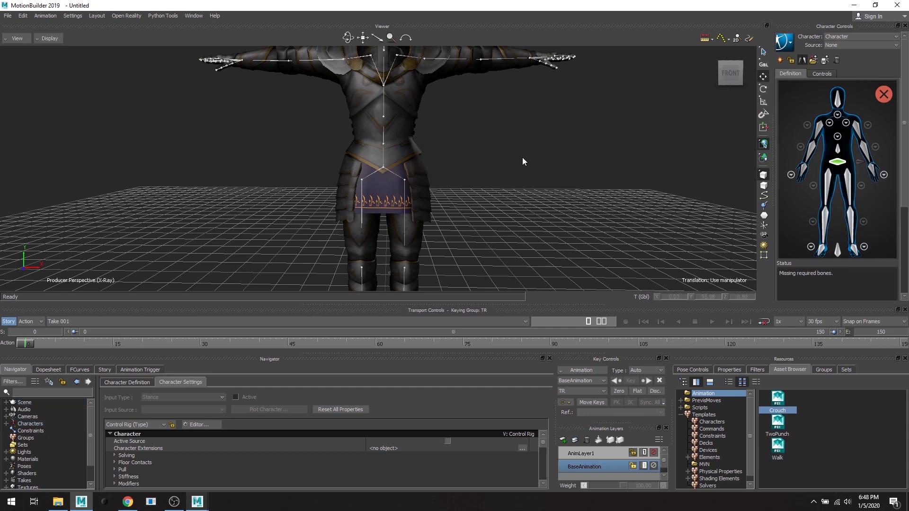
# Assign the Spine bone just above the hips to the base spine slot of the character definition
pyautogui.keyDown('shift'); pyautogui.moveTo(411, 137); pyautogui.dragTo(529, 156); pyautogui.keyUp('shift')
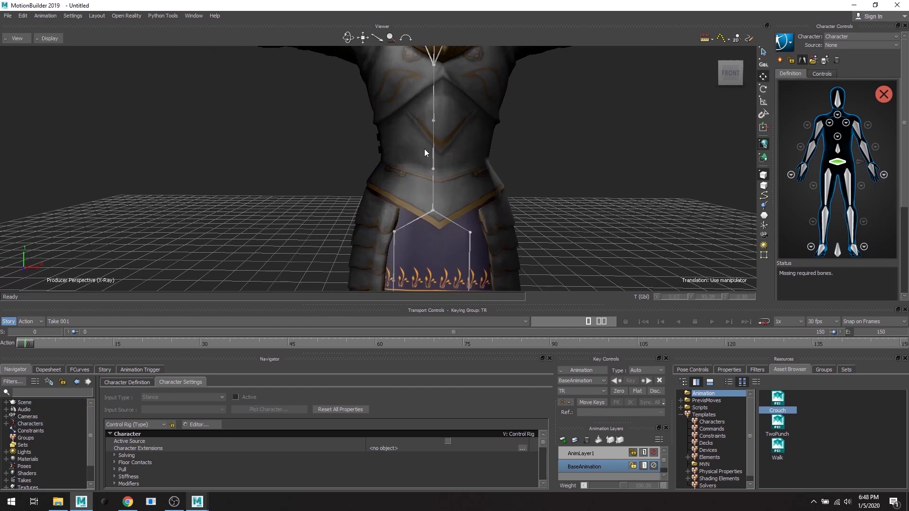
pyautogui.click(433, 168)
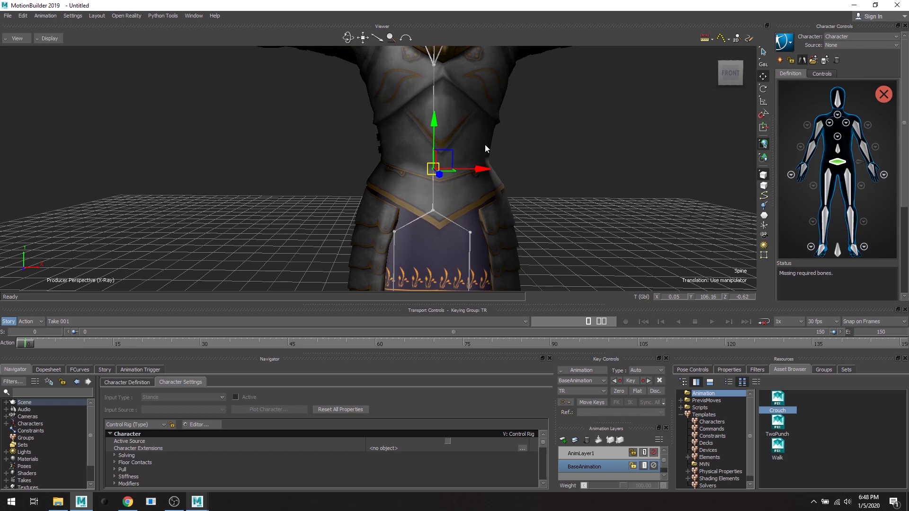
pyautogui.rightClick(838, 149)
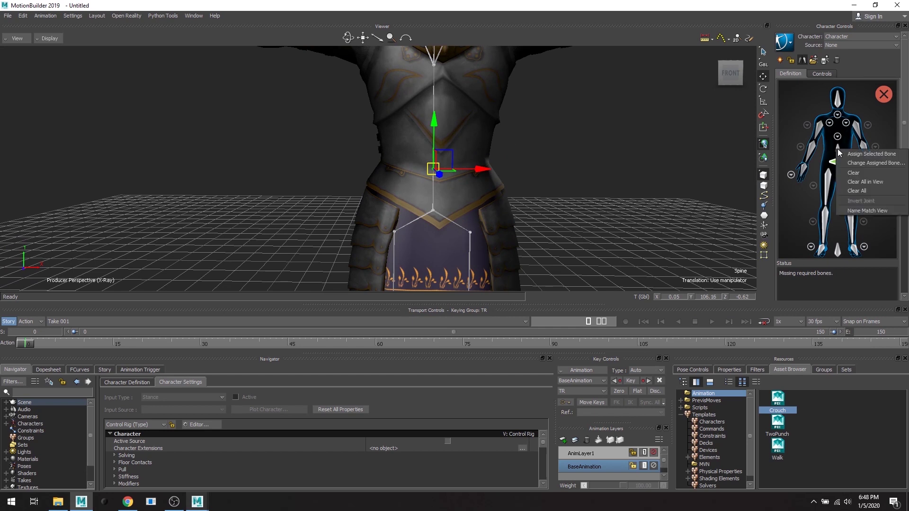
pyautogui.click(868, 155)
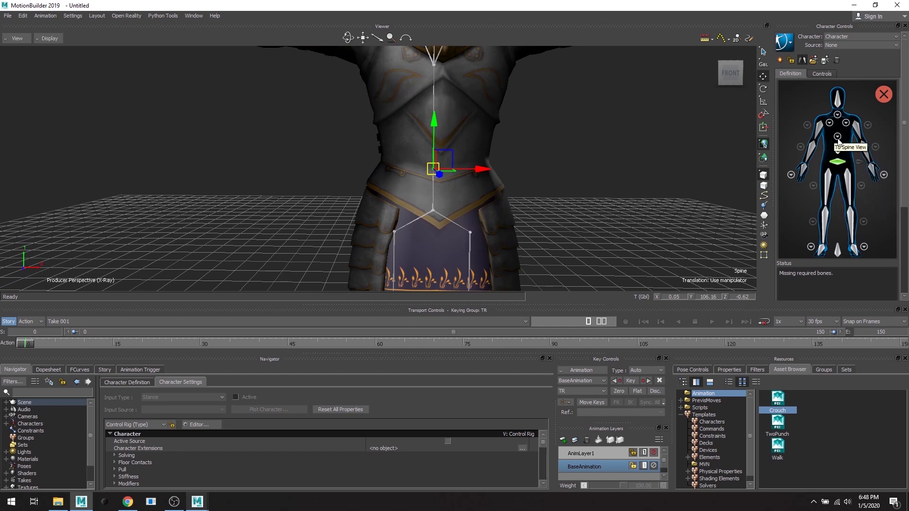
# Assign the Spine1 bone to the lowest slot in the detailed spine view of the definition
pyautogui.click(837, 137)
pyautogui.scroll(2, 544, 152)
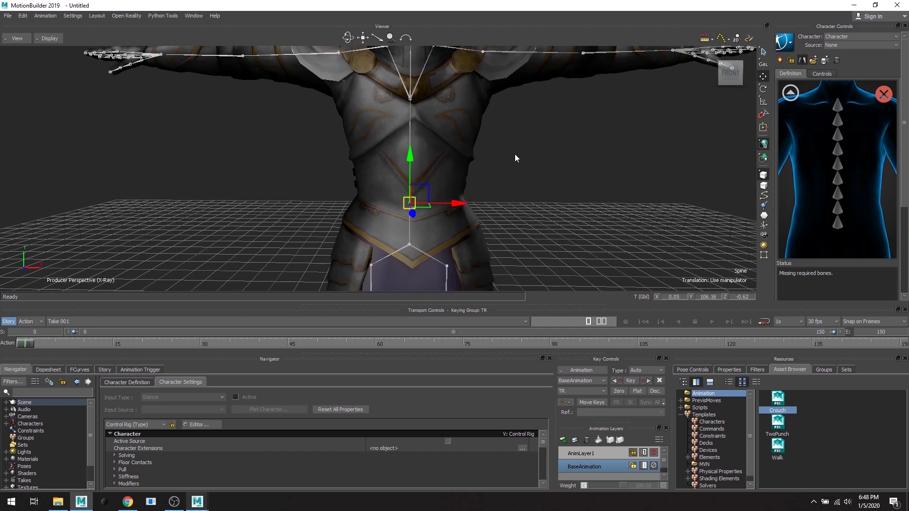
pyautogui.click(410, 155)
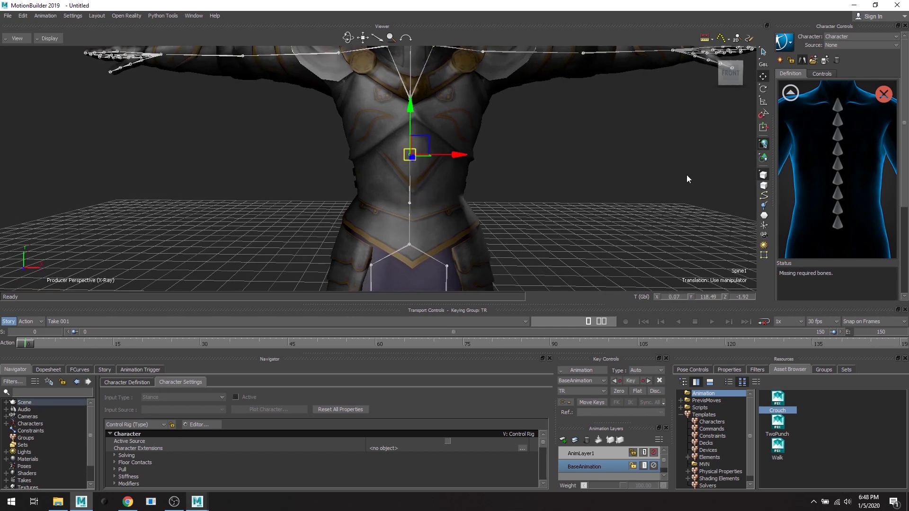
pyautogui.rightClick(838, 226)
pyautogui.click(849, 230)
pyautogui.keyDown('alt'); pyautogui.moveTo(559, 149); pyautogui.dragTo(550, 237, button='middle'); pyautogui.keyUp('alt')
pyautogui.click(521, 212)
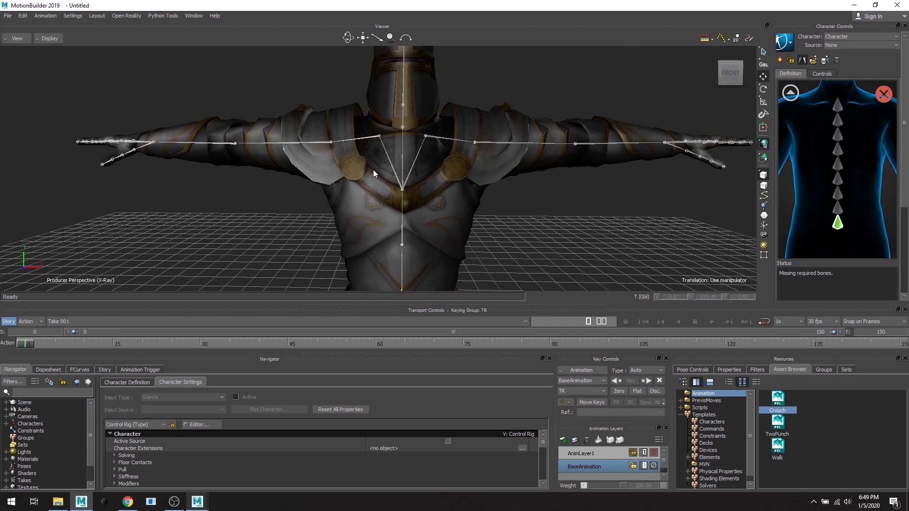
# Examine the knight's spine and neck bones against the slots in the detailed spine view of the definition
pyautogui.click(402, 189)
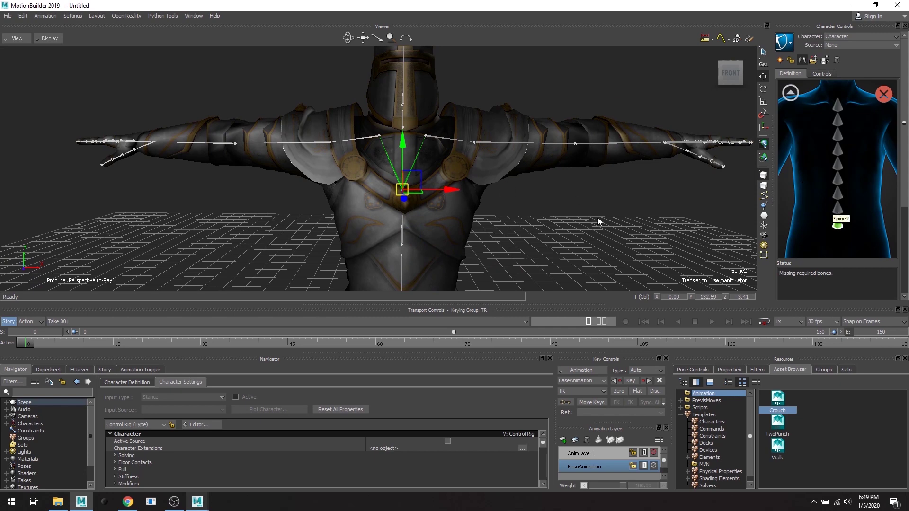
pyautogui.scroll(3, 541, 168)
pyautogui.click(790, 92)
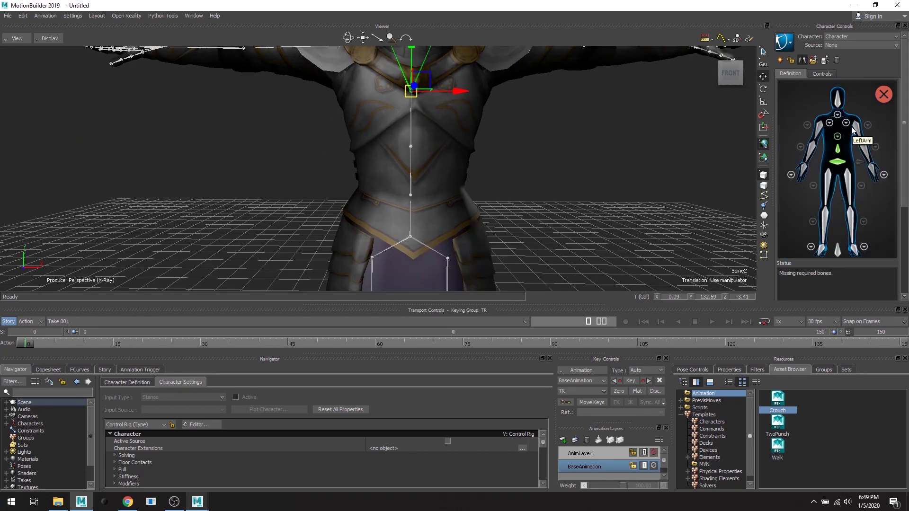
pyautogui.scroll(-3, 514, 182)
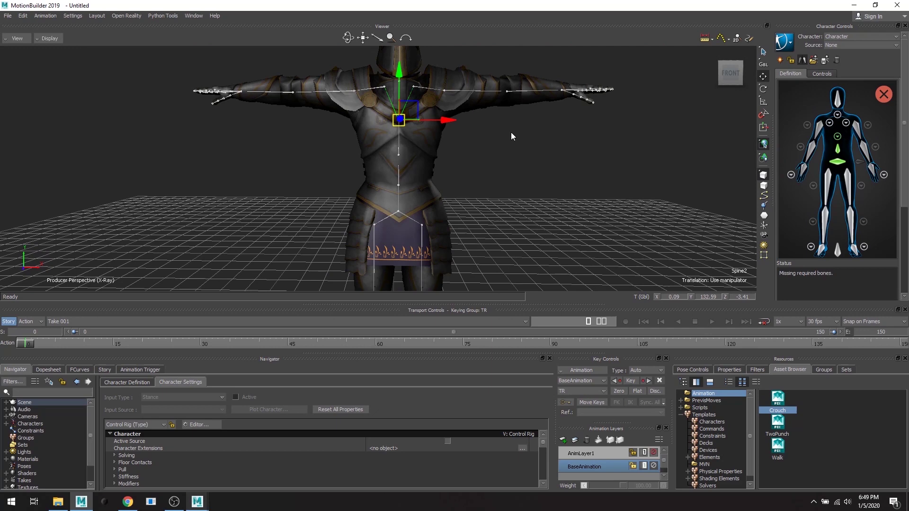
pyautogui.keyDown('shift'); pyautogui.moveTo(447, 211); pyautogui.dragTo(447, 183); pyautogui.keyUp('shift')
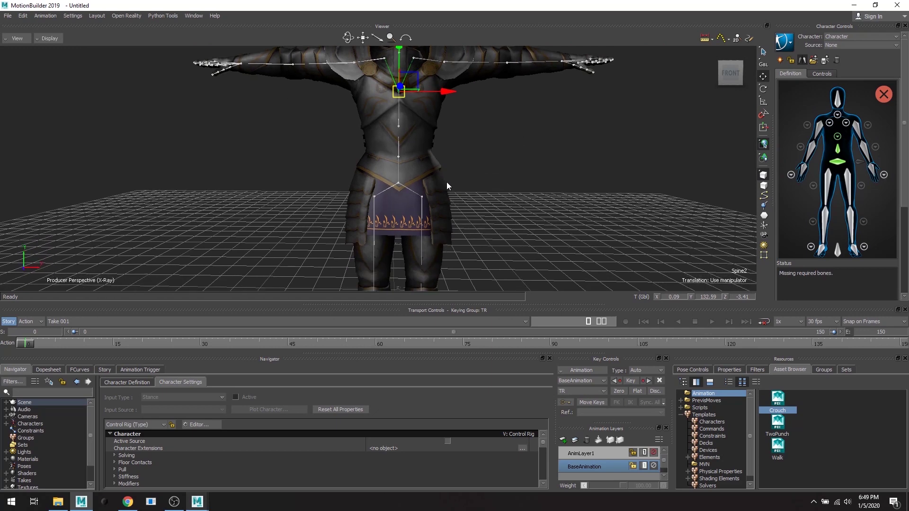
pyautogui.scroll(1, 448, 184)
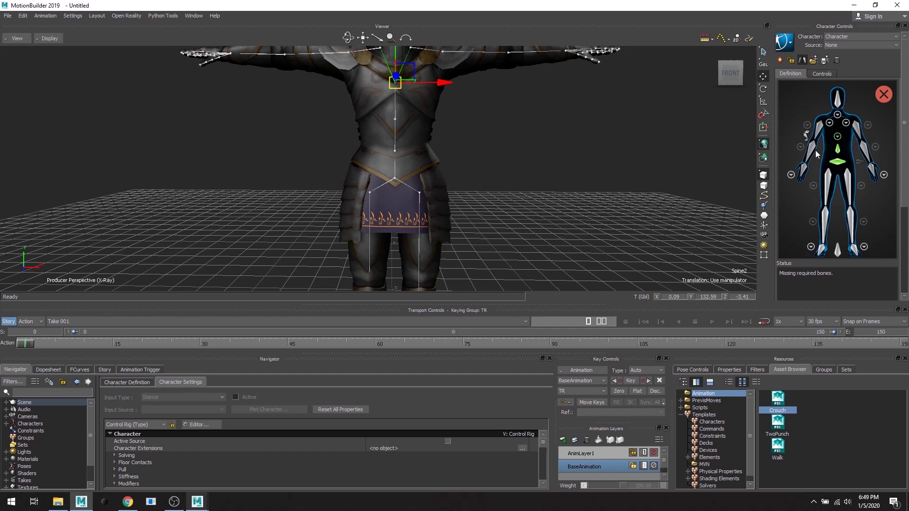
pyautogui.keyDown('shift'); pyautogui.moveTo(452, 140); pyautogui.dragTo(451, 153); pyautogui.keyUp('shift')
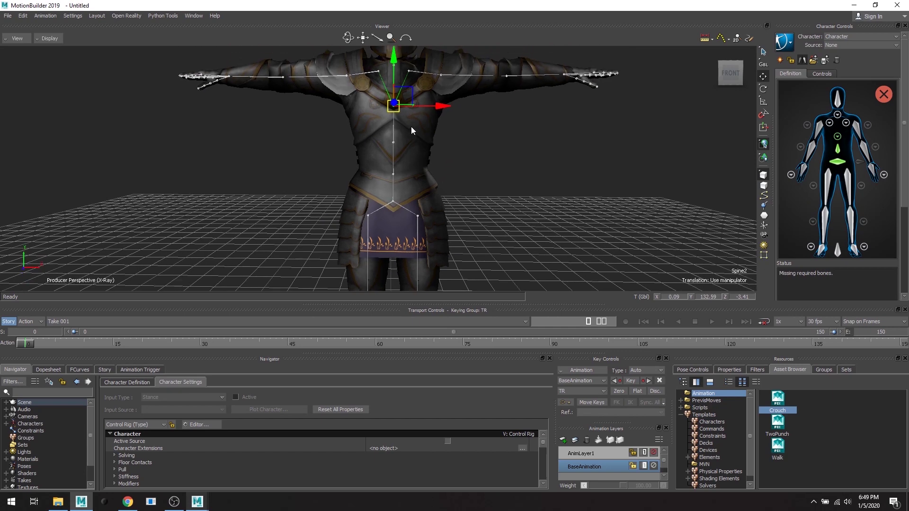
pyautogui.click(837, 136)
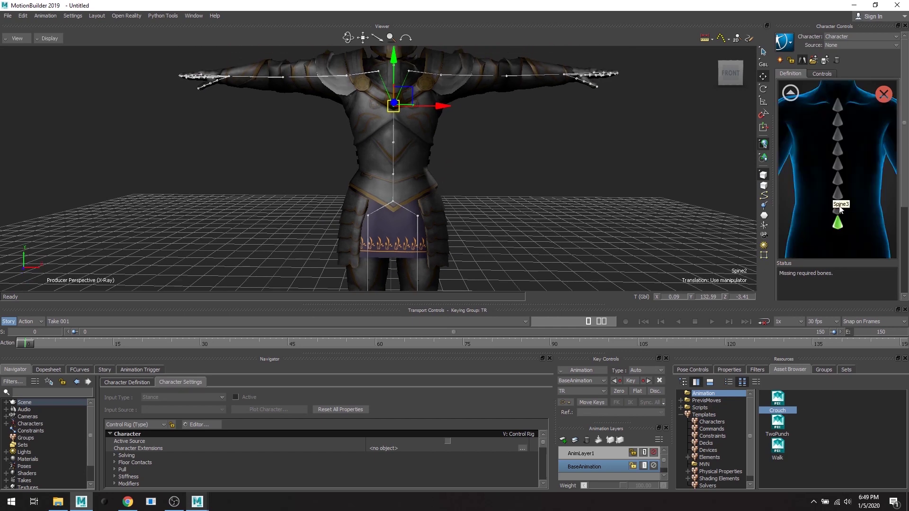
pyautogui.press('pagedown')
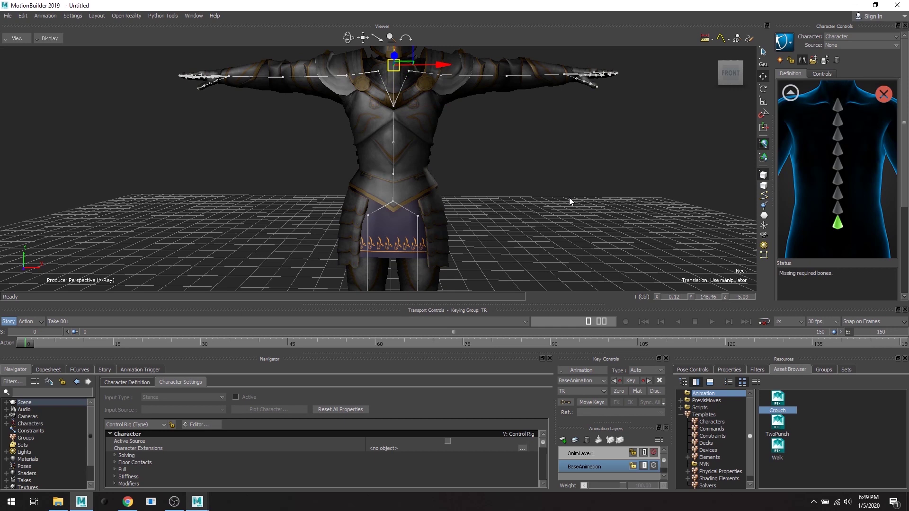
pyautogui.click(393, 175)
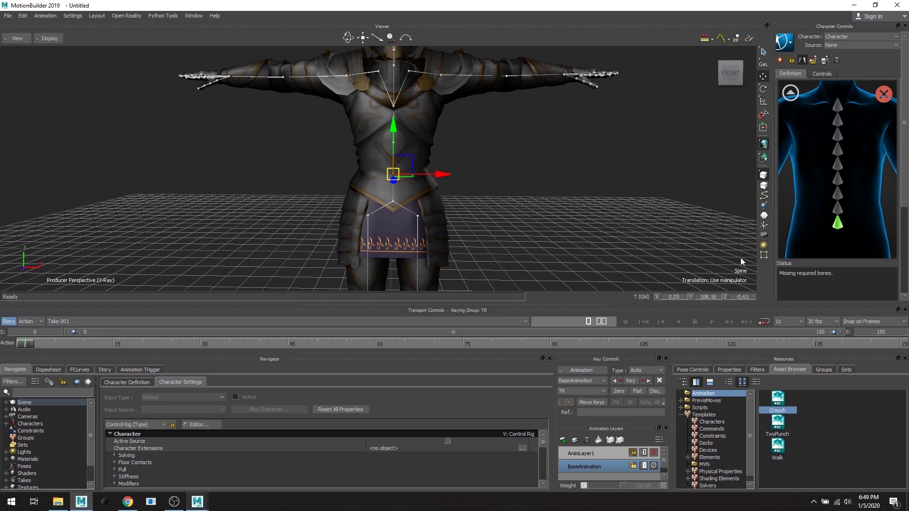
pyautogui.click(790, 93)
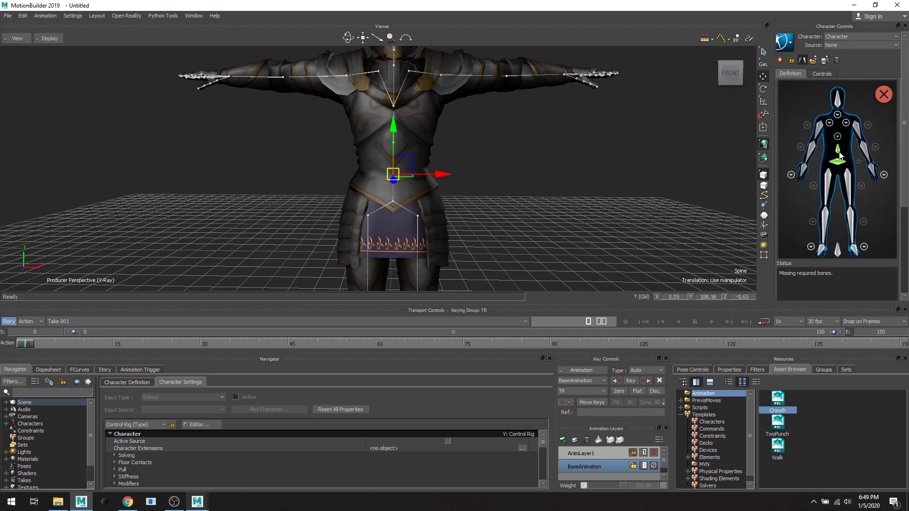
pyautogui.click(837, 137)
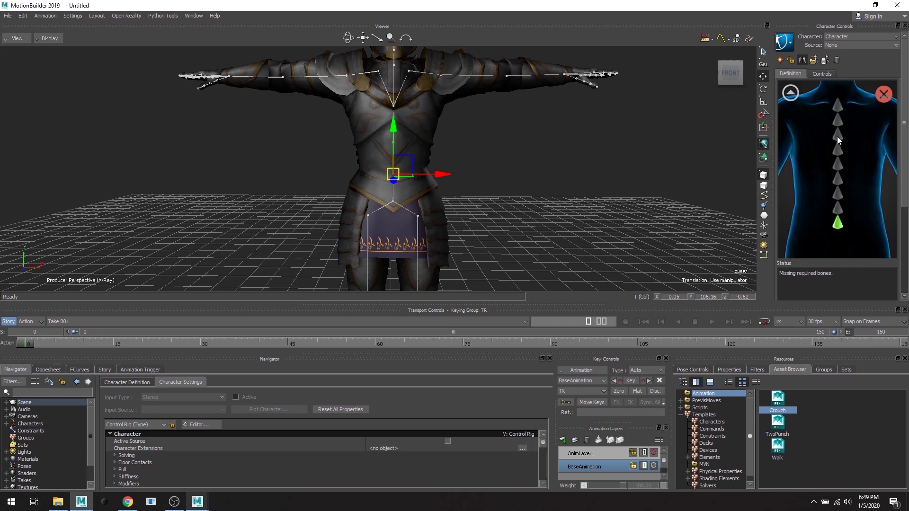
pyautogui.moveTo(543, 150); pyautogui.dragTo(380, 134)
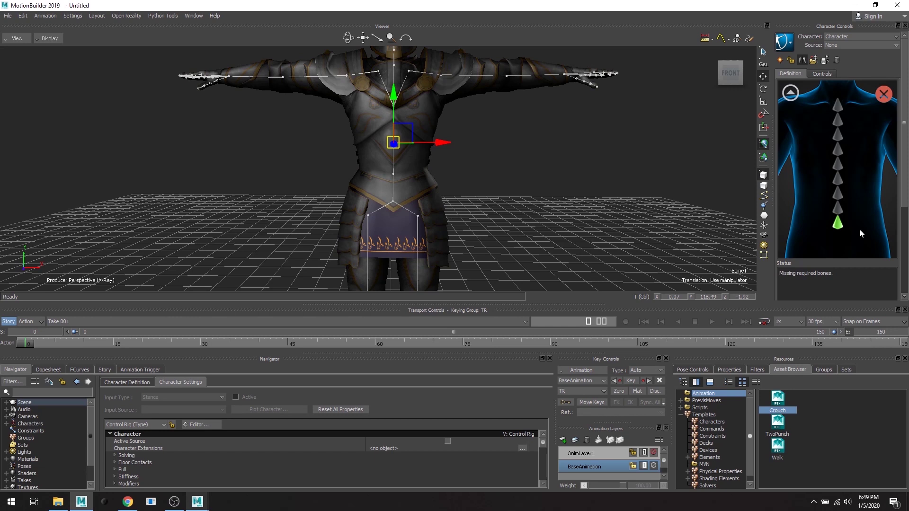
pyautogui.click(790, 94)
pyautogui.click(356, 98)
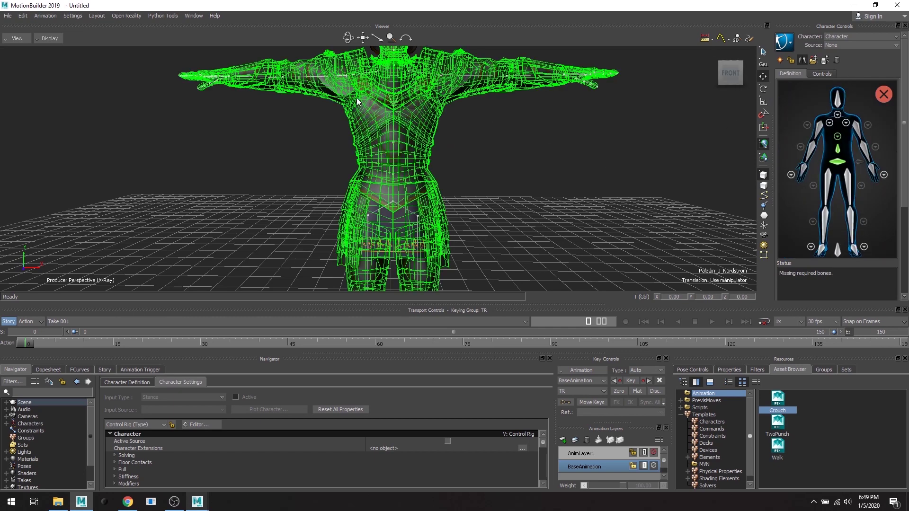
pyautogui.click(574, 129)
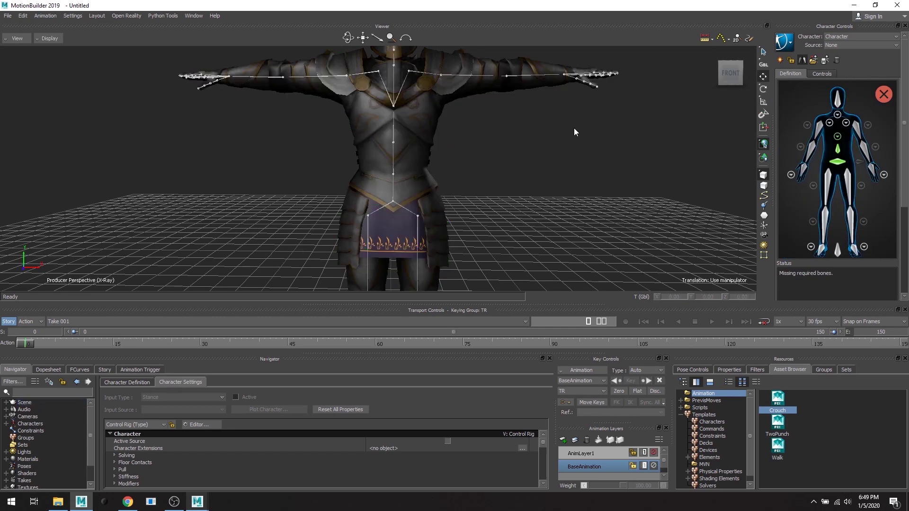
# Assign the Spine2 bone to the second-lowest slot of the detailed spine view and return to the full-body definition
pyautogui.click(429, 87)
pyautogui.click(838, 137)
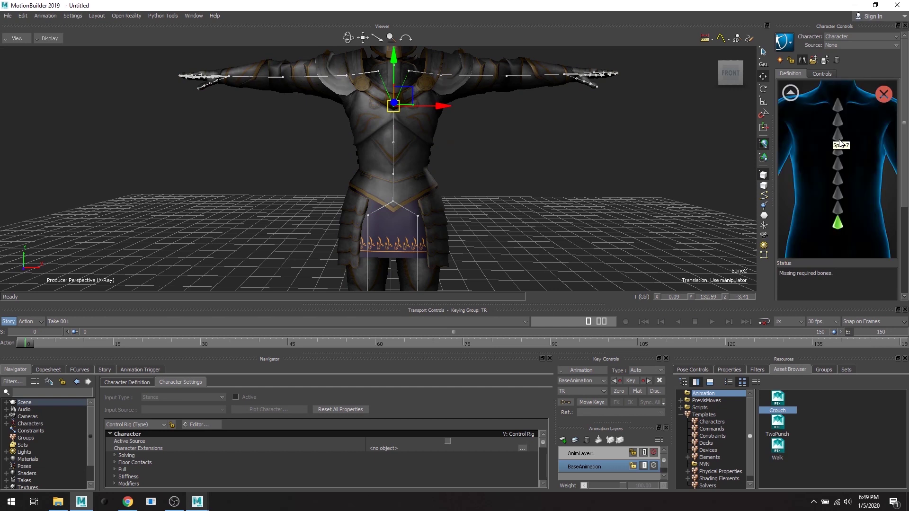
pyautogui.rightClick(837, 207)
pyautogui.click(844, 212)
pyautogui.click(790, 93)
# Assign the left upper arm, forearm and hand bones to their matching slots in the character definition
pyautogui.click(409, 71)
pyautogui.click(441, 75)
pyautogui.rightClick(861, 130)
pyautogui.click(865, 134)
pyautogui.click(506, 75)
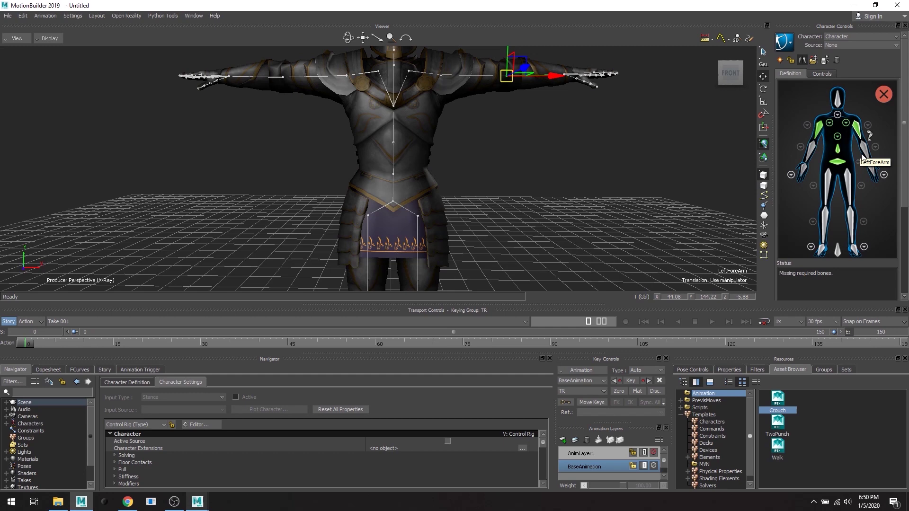
pyautogui.click(564, 74)
pyautogui.rightClick(874, 167)
pyautogui.click(875, 172)
# Assign the Neck bone to the lowest slot in the detailed neck view of the definition
pyautogui.click(837, 115)
pyautogui.click(392, 112)
pyautogui.rightClick(837, 237)
pyautogui.click(843, 242)
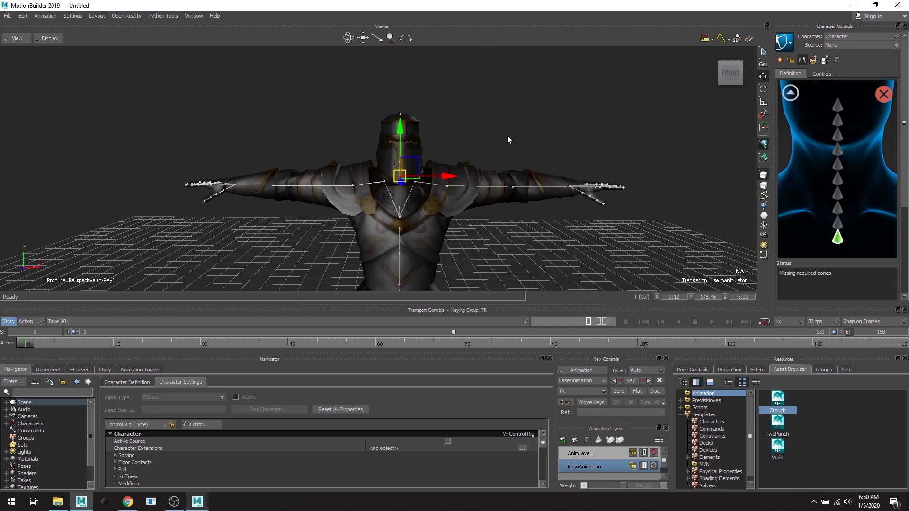
# Return to the full-body definition and assign the head bone to the head slot
pyautogui.click(400, 164)
pyautogui.click(791, 93)
pyautogui.rightClick(839, 102)
pyautogui.click(844, 107)
# Assign the left lower leg and LeftFoot bones to their matching slots in the character definition
pyautogui.click(426, 111)
pyautogui.rightClick(850, 220)
pyautogui.click(855, 225)
pyautogui.click(421, 181)
pyautogui.rightClick(853, 248)
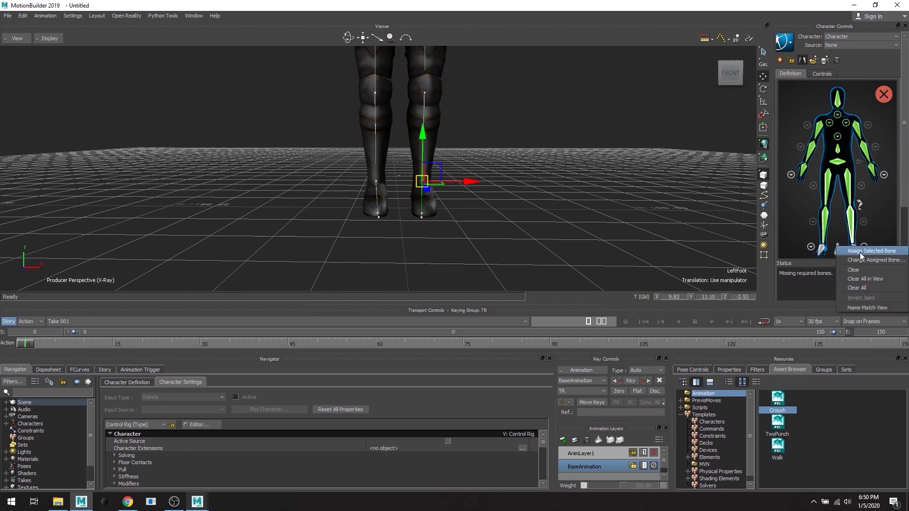
pyautogui.click(858, 252)
# Assign the LeftToeBase bone in the detailed left foot view and return to the full-body definition
pyautogui.click(864, 247)
pyautogui.click(422, 213)
pyautogui.click(790, 94)
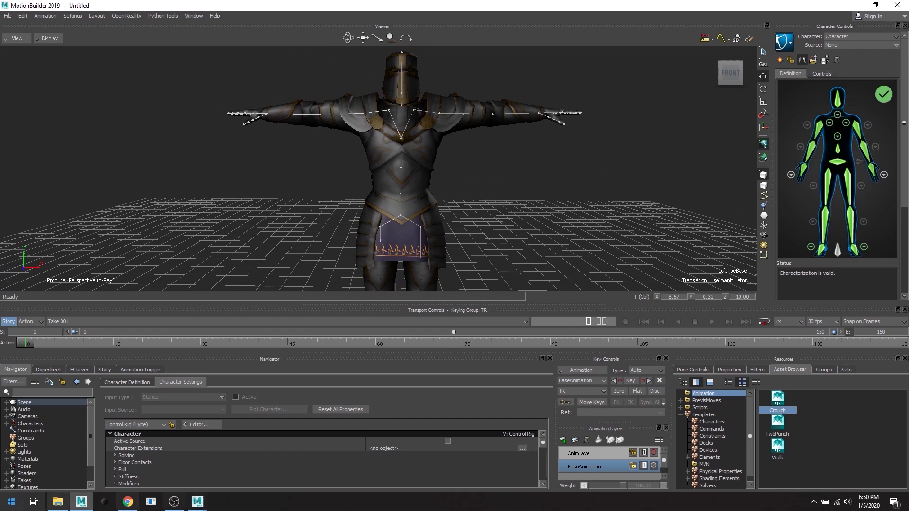
# Rotate the LeftShoulder bone slightly out of the T-pose to test how the characterization status responds
pyautogui.keyDown('shift'); pyautogui.moveTo(512, 195); pyautogui.dragTo(539, 209); pyautogui.keyUp('shift')
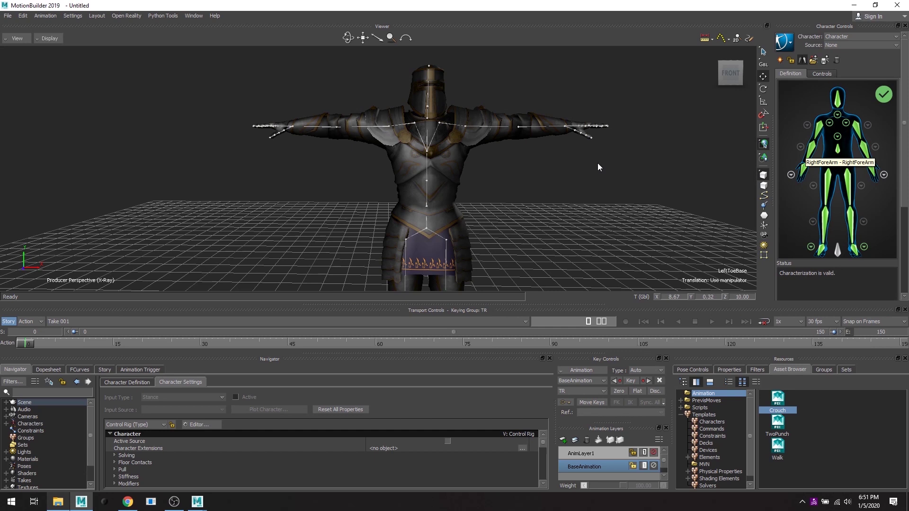
pyautogui.click(450, 134)
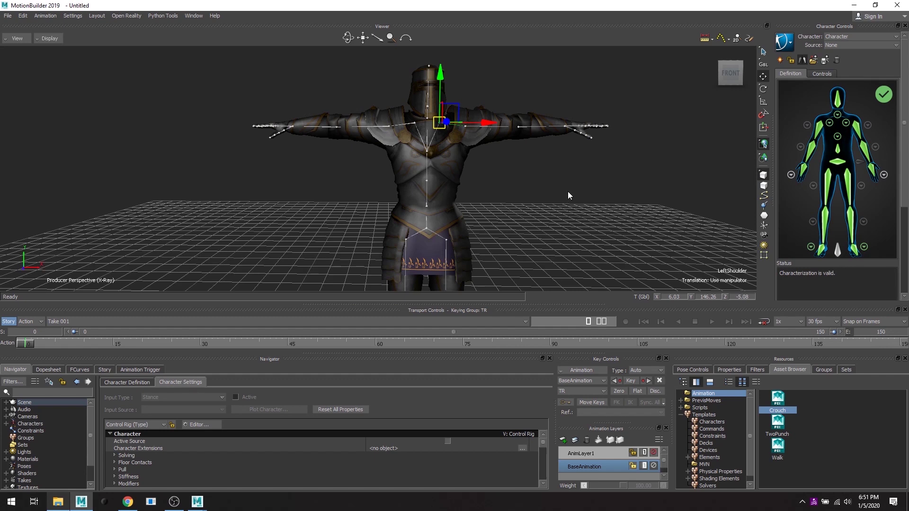
pyautogui.press('e')
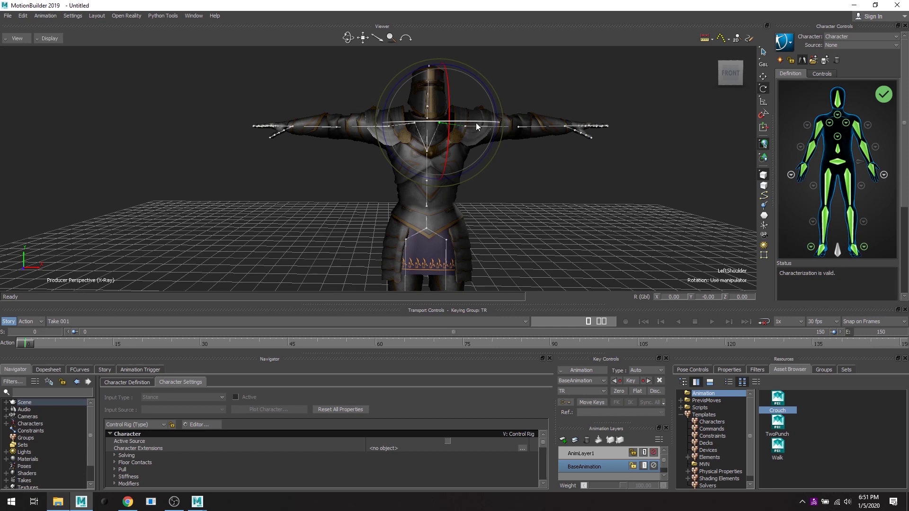
pyautogui.moveTo(476, 123); pyautogui.dragTo(471, 123)
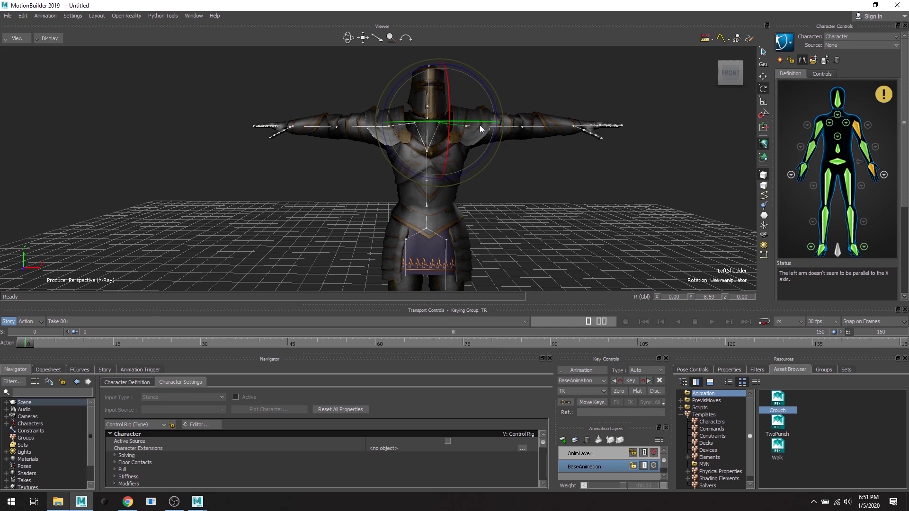
pyautogui.moveTo(883, 100)
# Undo the LeftShoulder rotation so the left arm is back in the T-pose
pyautogui.hotkey('ctrl', 'z')
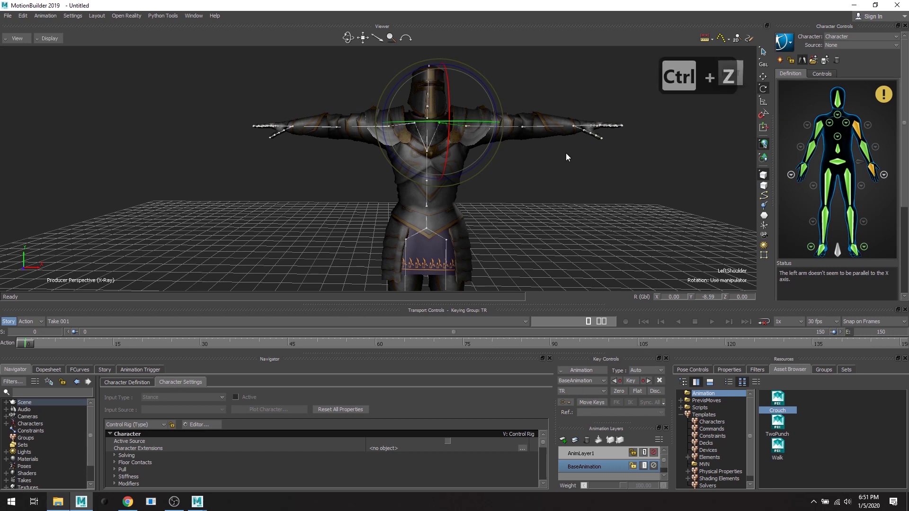
pyautogui.hotkey('ctrl', 'z')
pyautogui.hotkey('ctrl', 'z')
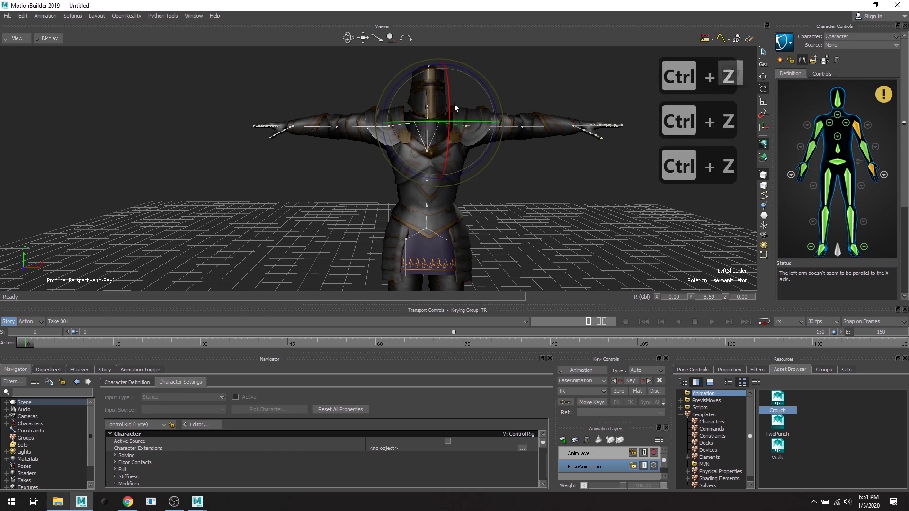
pyautogui.moveTo(468, 121); pyautogui.dragTo(475, 125)
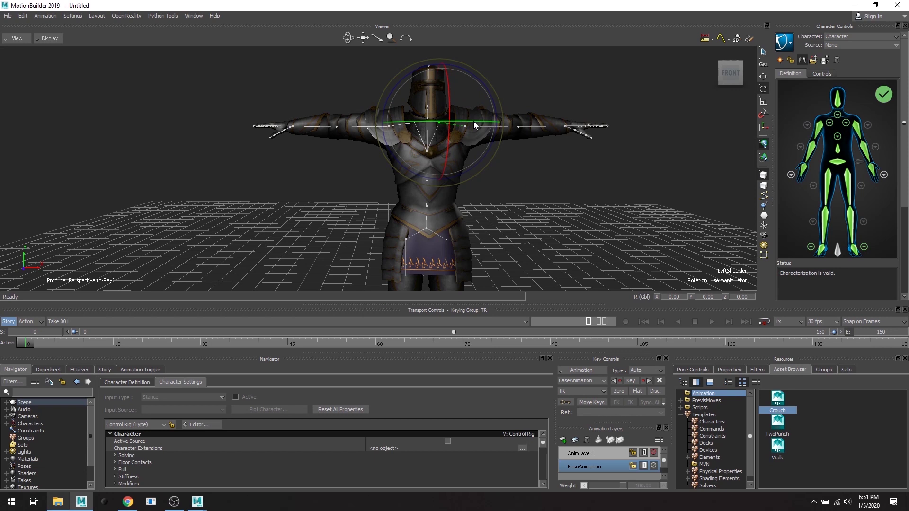
# Deselect the shoulder bone and lock the character definition, characterizing the knight as a biped
pyautogui.click(545, 180)
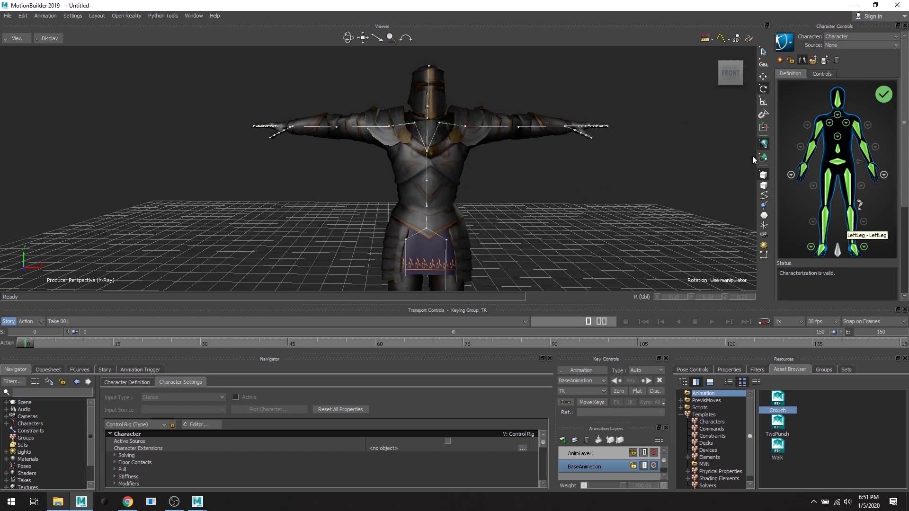
pyautogui.click(789, 60)
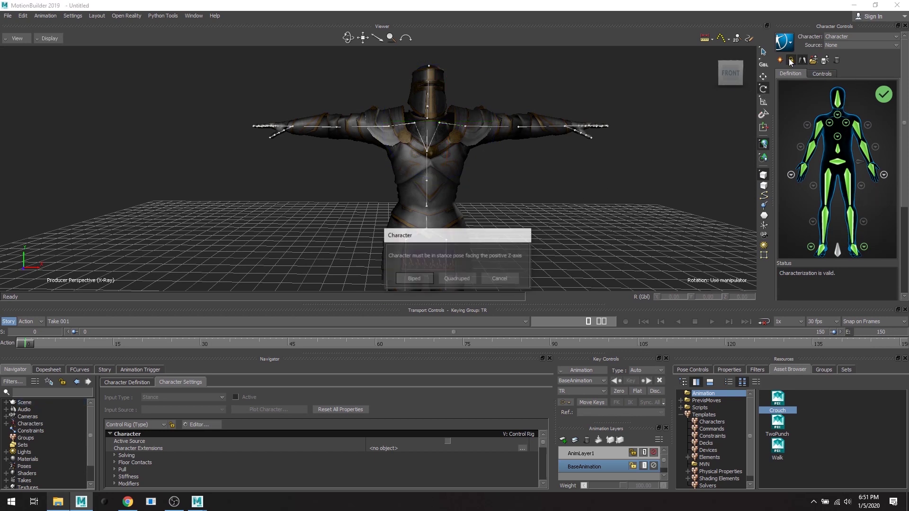
pyautogui.click(414, 278)
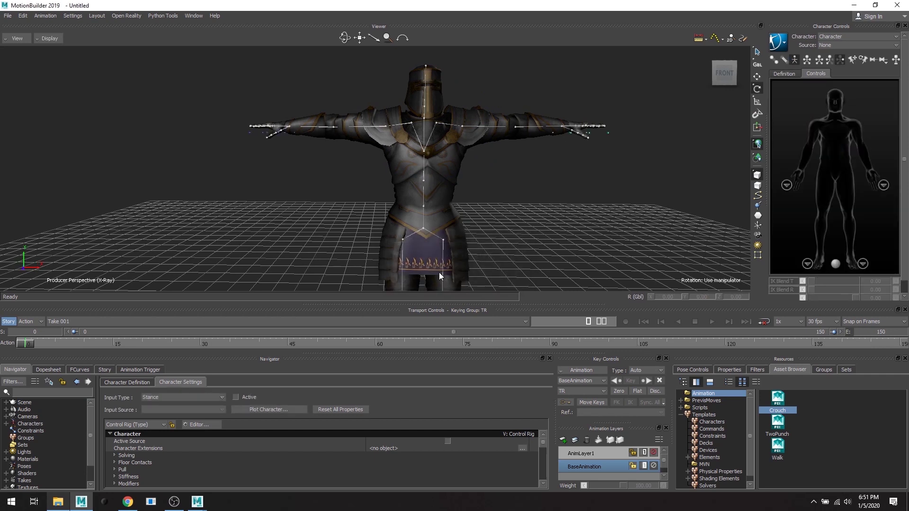
pyautogui.click(113, 383)
pyautogui.click(114, 406)
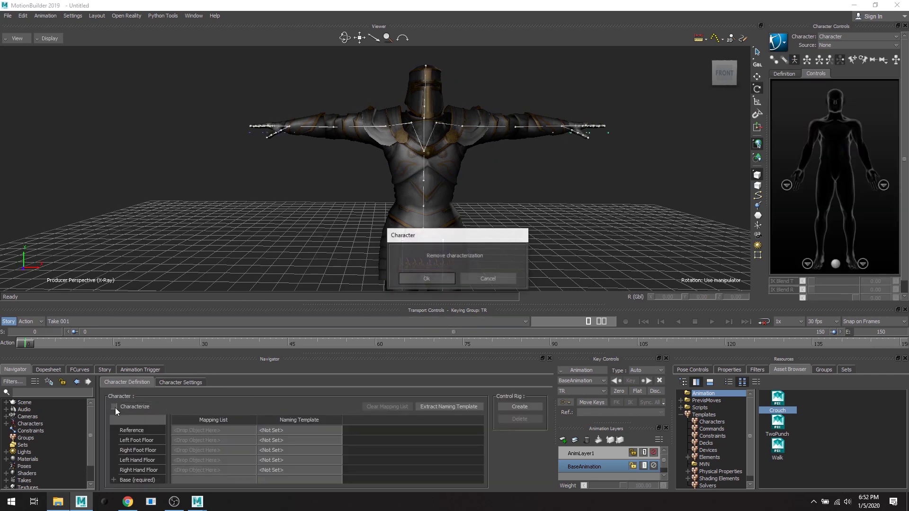
pyautogui.click(469, 280)
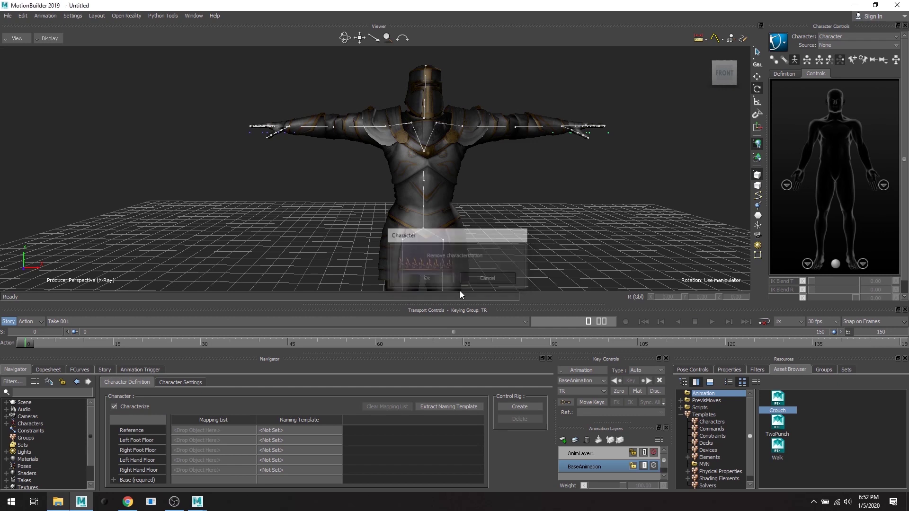
# Rename the character listed under the scene's Characters to Paladin
pyautogui.click(6, 423)
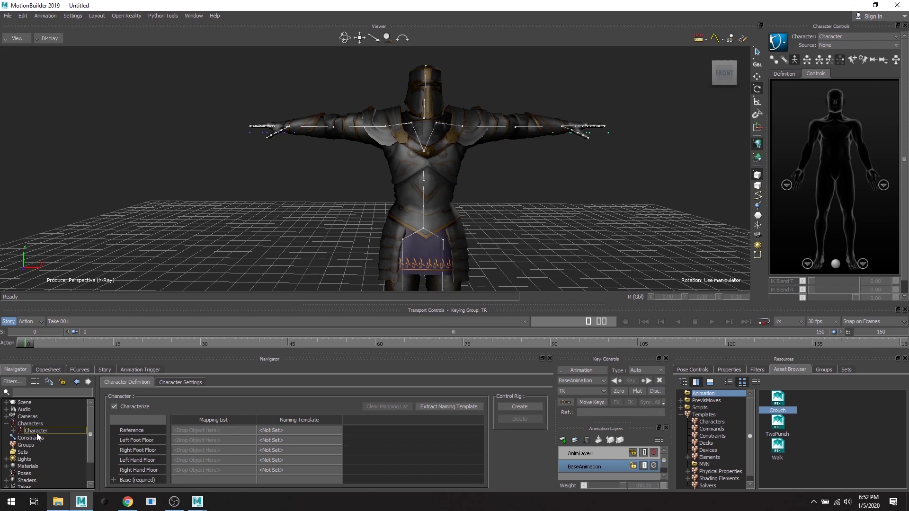
pyautogui.rightClick(50, 433)
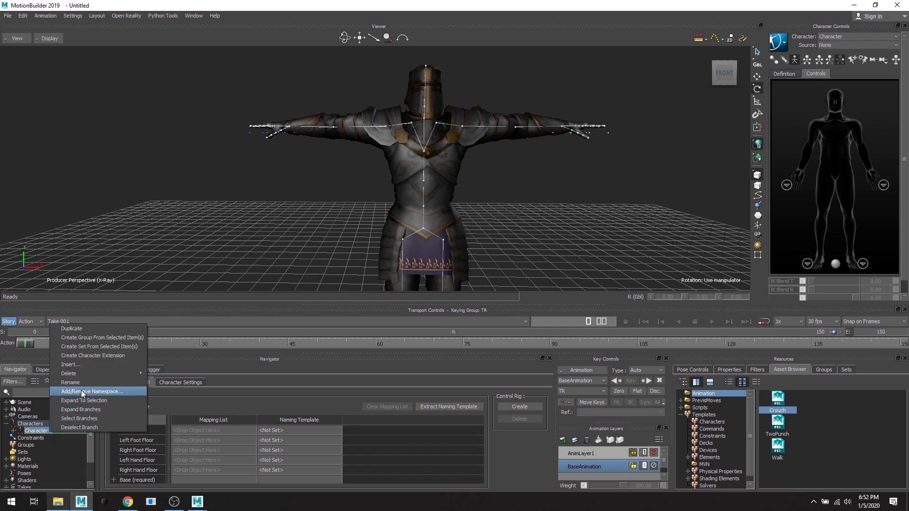
pyautogui.click(95, 380)
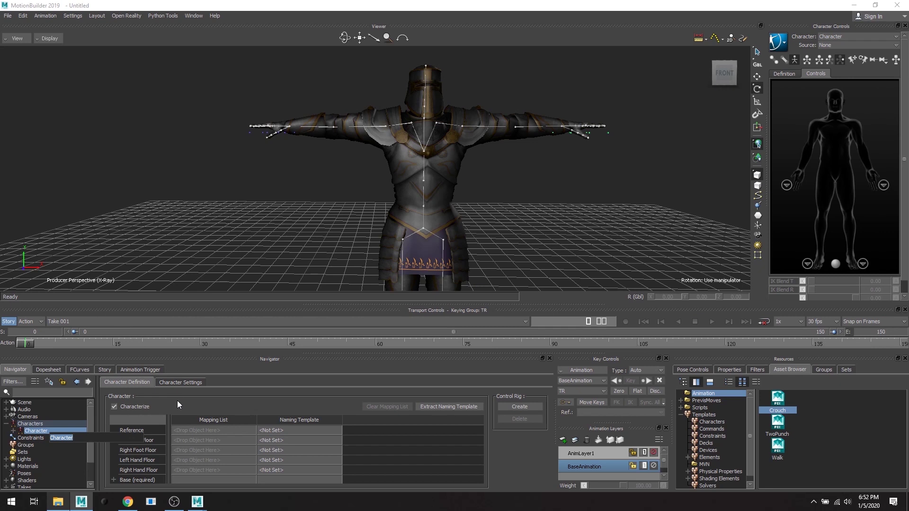
pyautogui.write('Paladi')
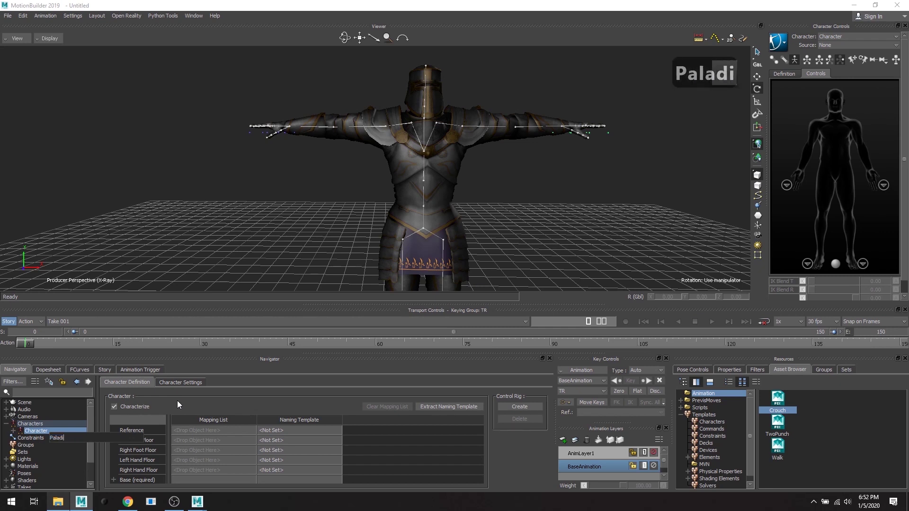
pyautogui.write('n')
pyautogui.press('BackSpace')
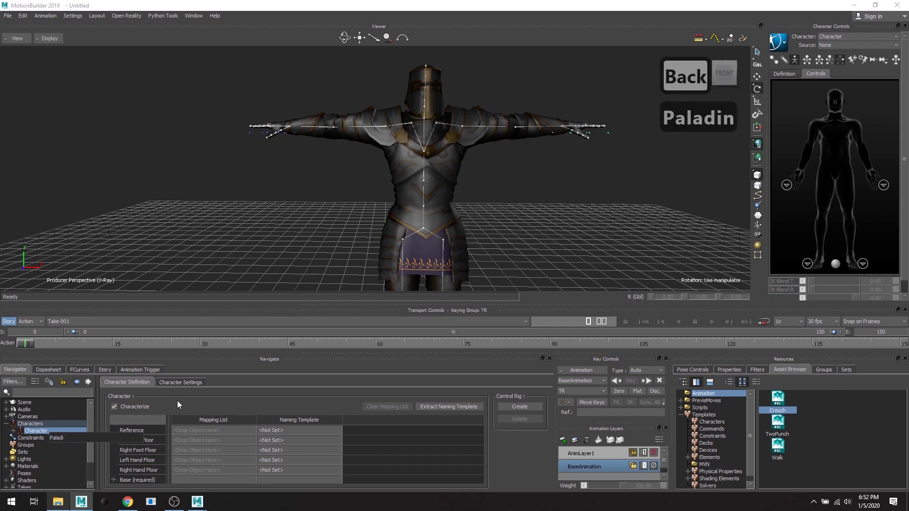
pyautogui.write('n')
pyautogui.press('Return')
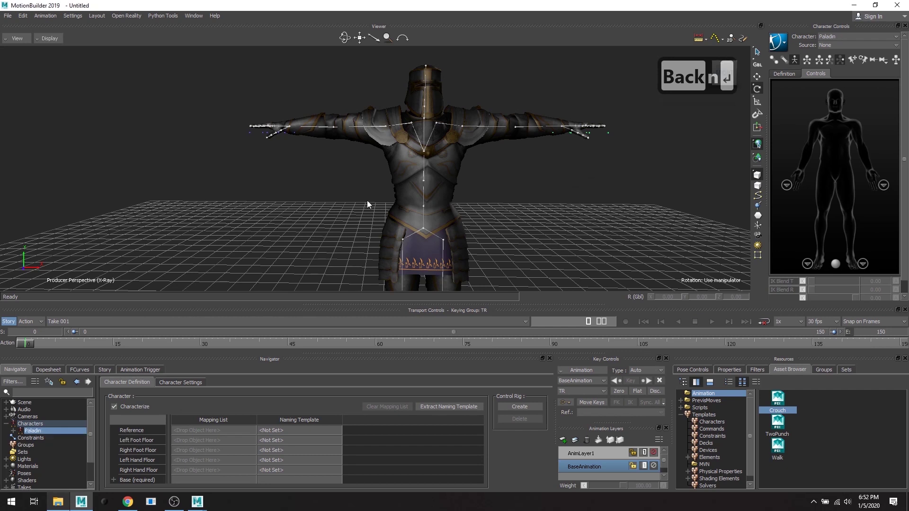
# Start saving the scene as a new file
pyautogui.click(8, 15)
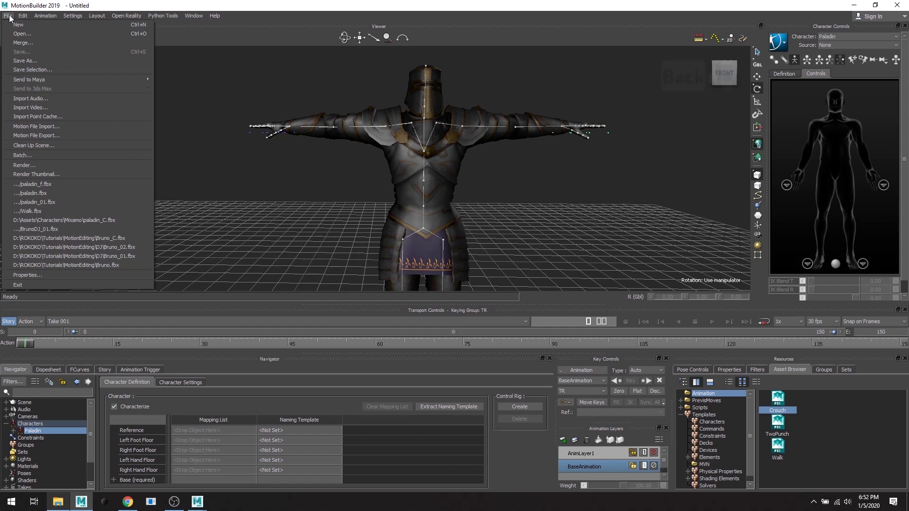
pyautogui.click(38, 62)
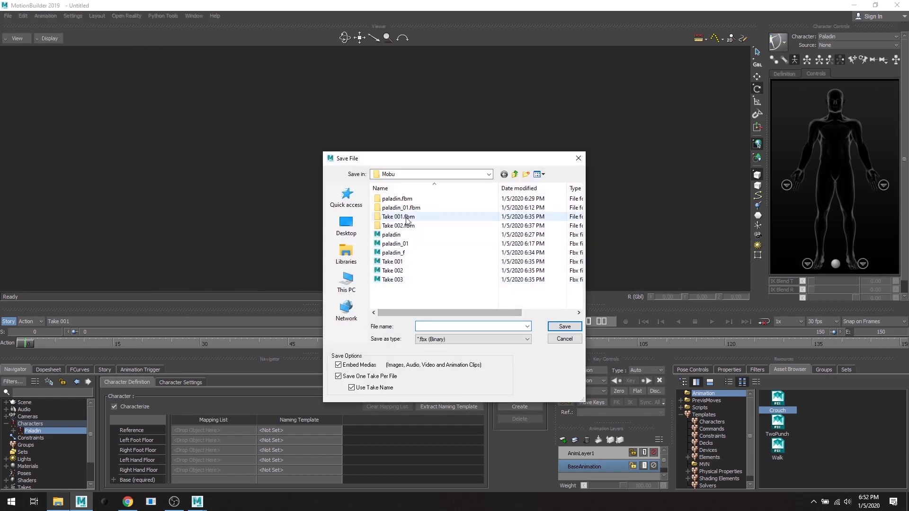
# Look through the Maya_Retargeting subfolders for a suitable save location
pyautogui.click(515, 174)
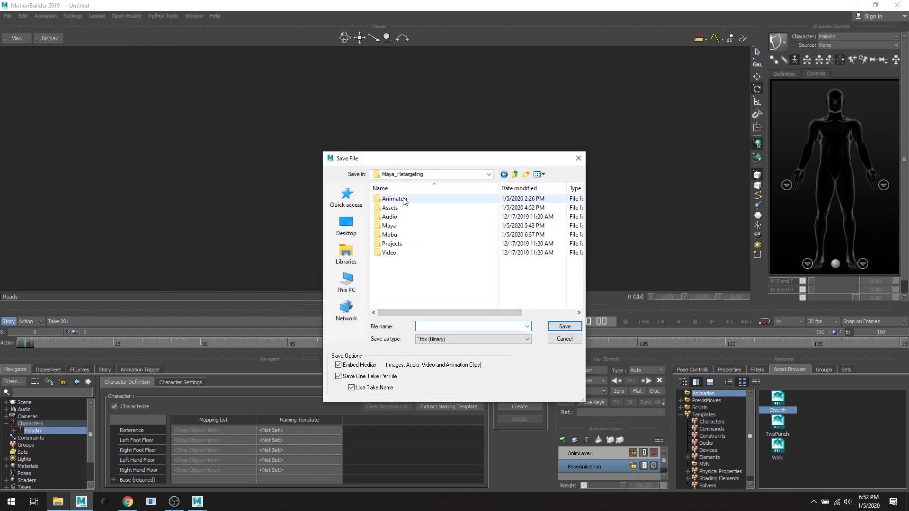
pyautogui.doubleClick(398, 243)
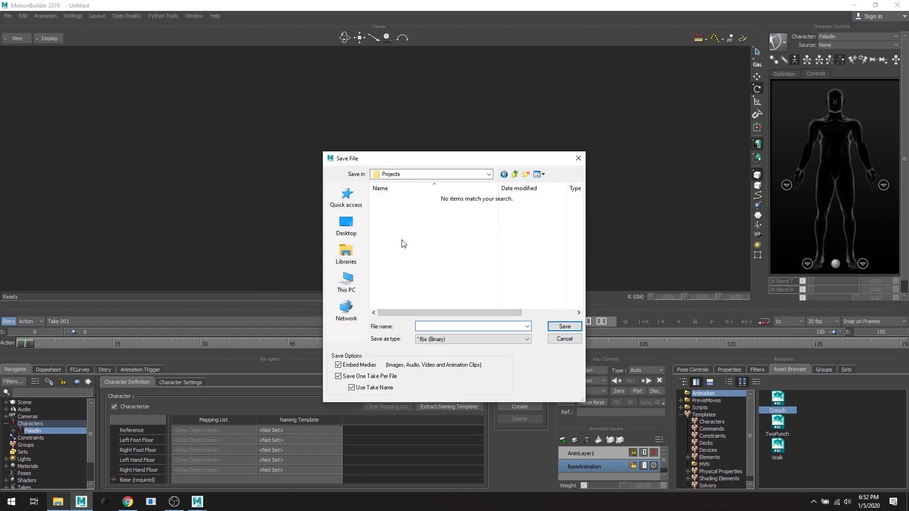
pyautogui.click(515, 175)
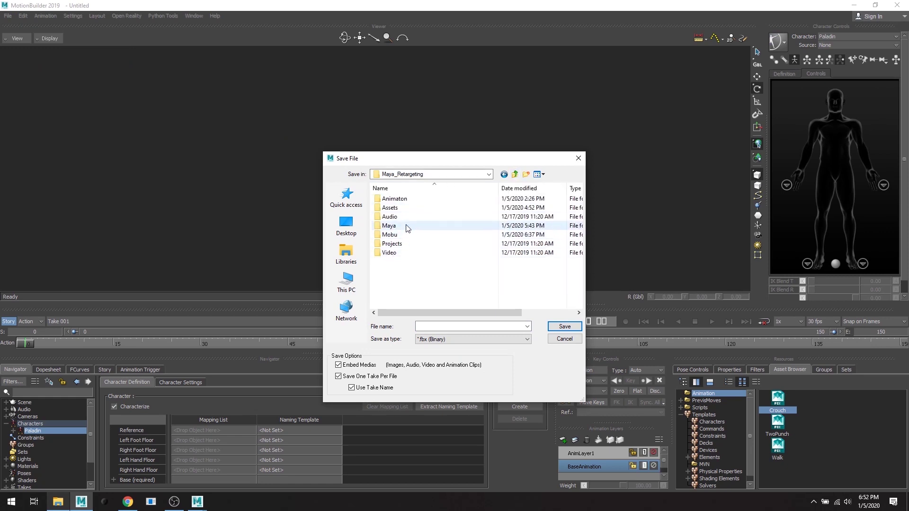
pyautogui.doubleClick(391, 235)
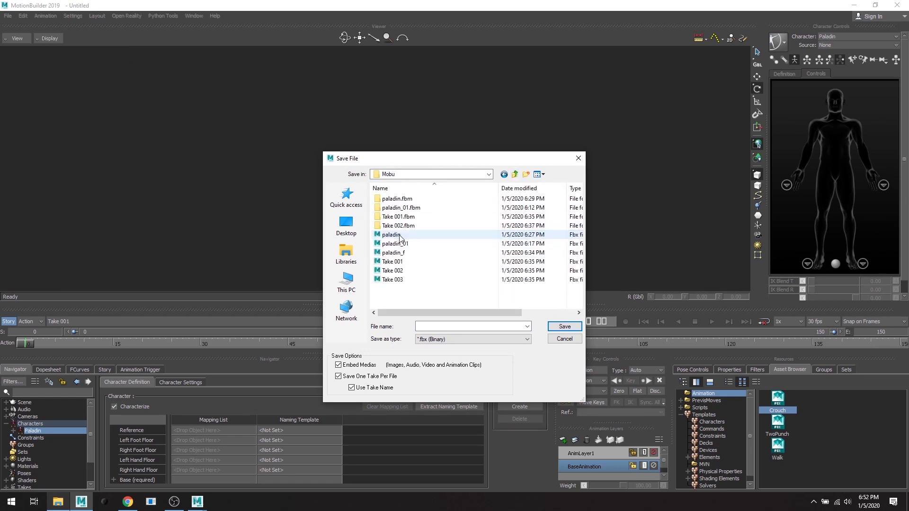
pyautogui.press('BackSpace')
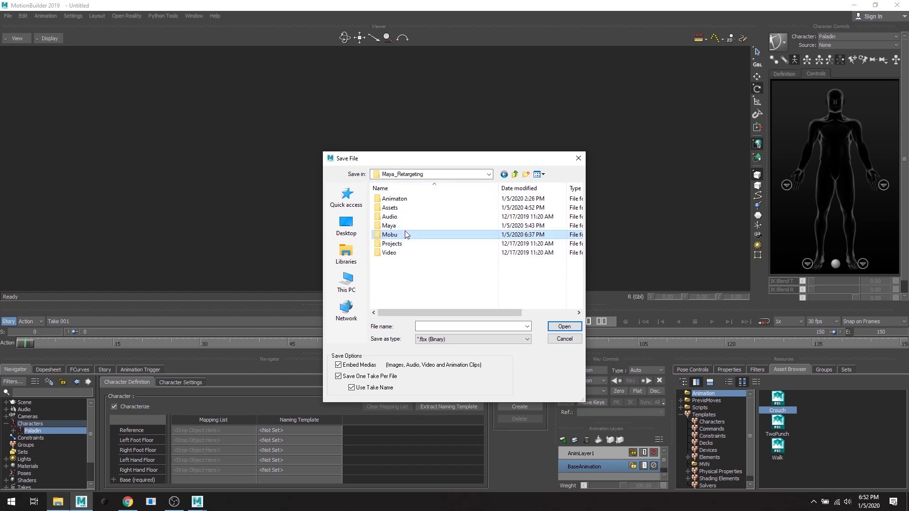
pyautogui.doubleClick(398, 225)
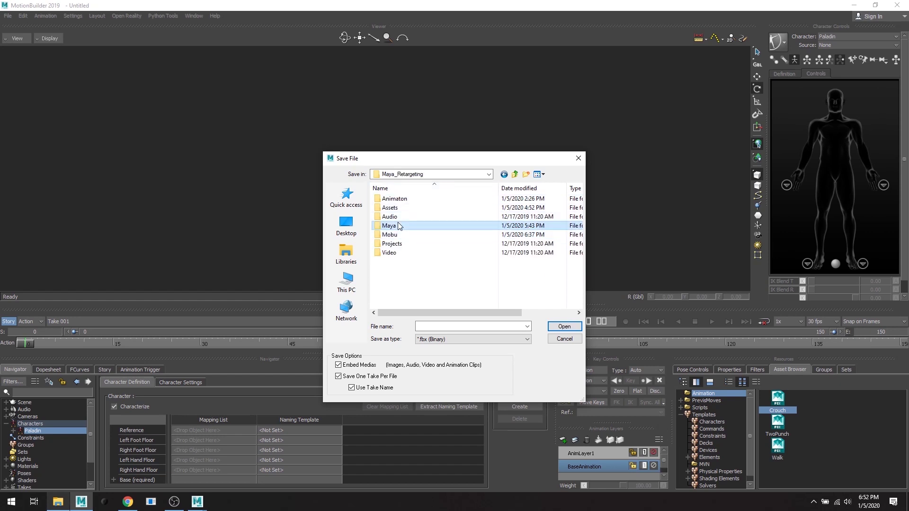
pyautogui.press('BackSpace')
pyautogui.doubleClick(395, 244)
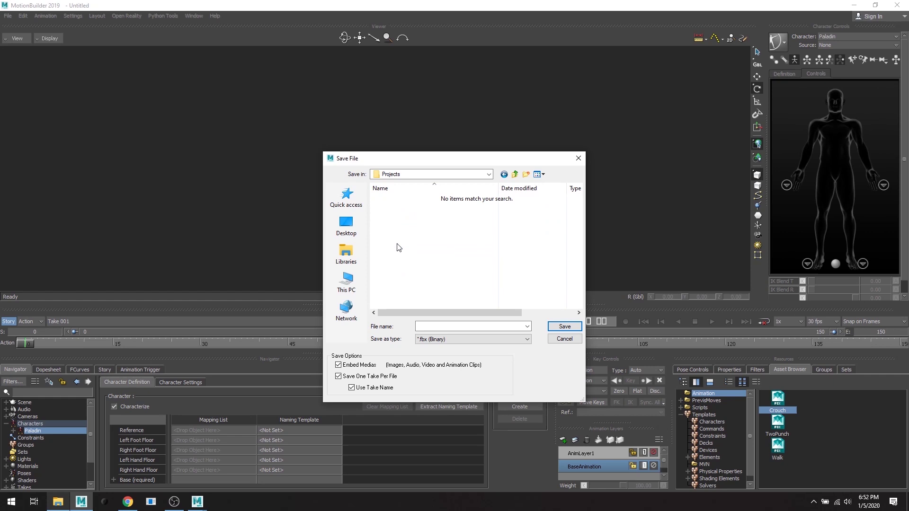
pyautogui.press('BackSpace')
pyautogui.doubleClick(395, 252)
pyautogui.press('BackSpace')
pyautogui.press('BackSpace')
pyautogui.press('BackSpace')
# Save the scene as Paladin in binary FBX format in the Mobu_Retargeting folder under Tutorials, with the default save options
pyautogui.click(514, 174)
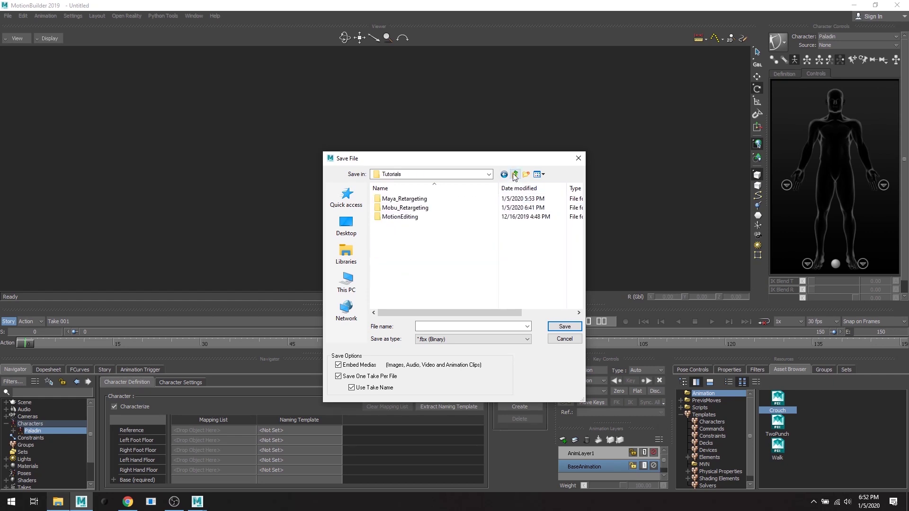
pyautogui.doubleClick(412, 207)
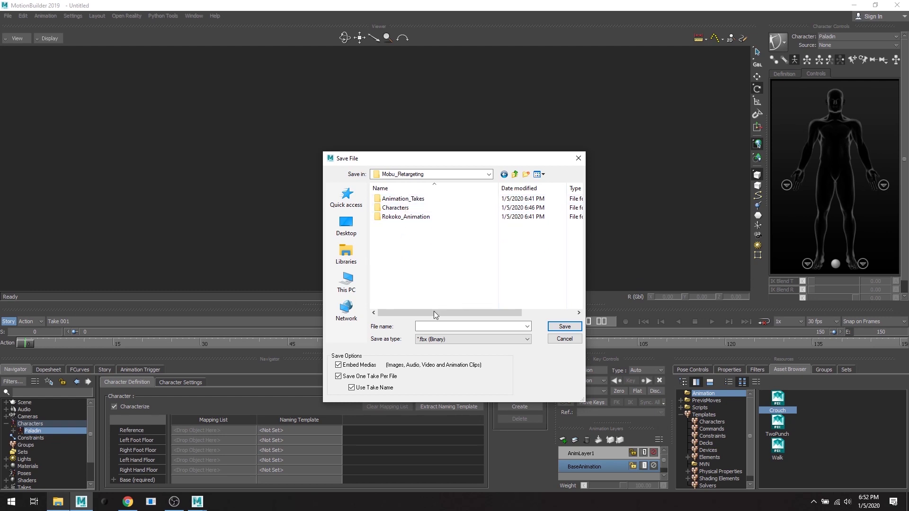
pyautogui.click(427, 326)
pyautogui.write('Paladin')
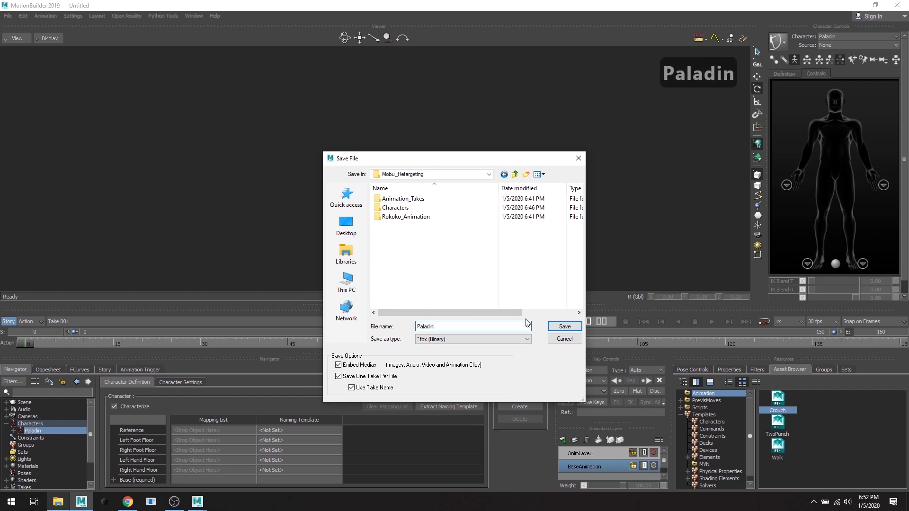
pyautogui.click(565, 326)
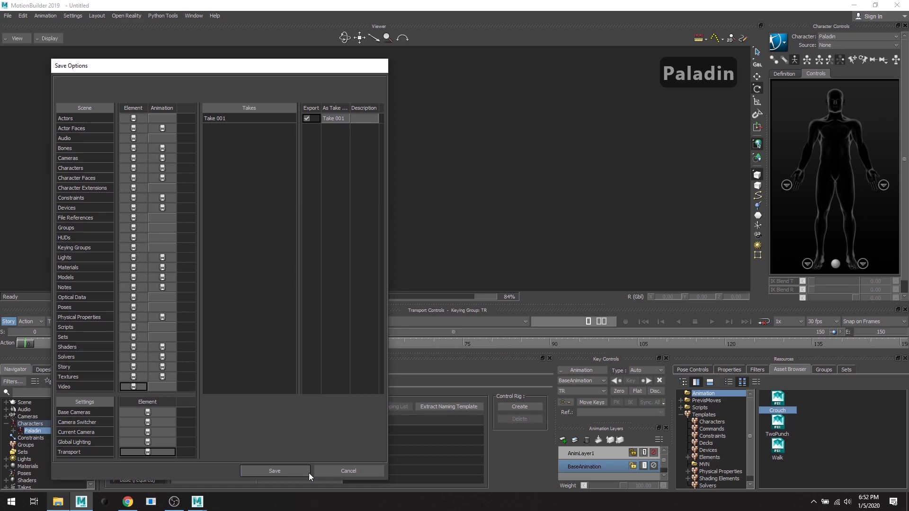
pyautogui.click(309, 473)
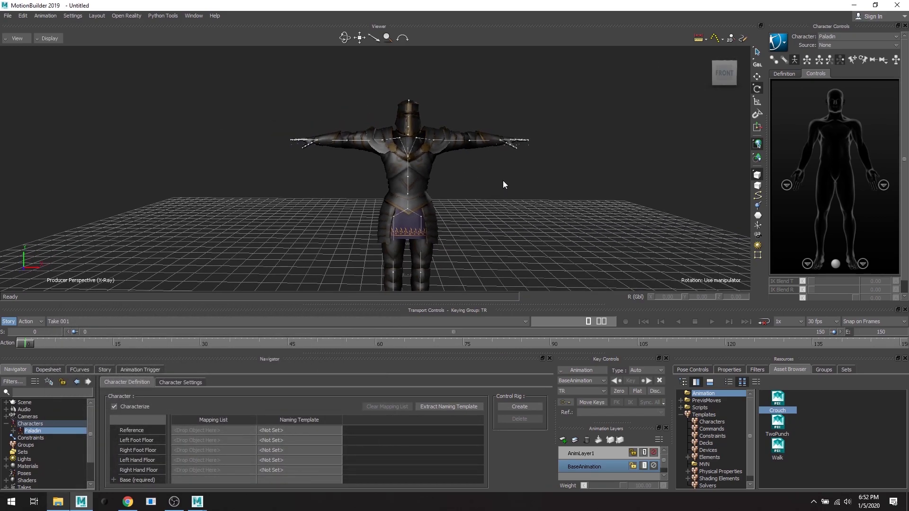
pyautogui.keyDown('alt'); pyautogui.moveTo(503, 181); pyautogui.dragTo(470, 153, button='right'); pyautogui.keyUp('alt')
pyautogui.keyDown('alt'); pyautogui.moveTo(470, 153); pyautogui.dragTo(452, 120, button='middle'); pyautogui.keyUp('alt')
pyautogui.keyDown('alt'); pyautogui.moveTo(453, 120); pyautogui.dragTo(453, 132, button='right'); pyautogui.keyUp('alt')
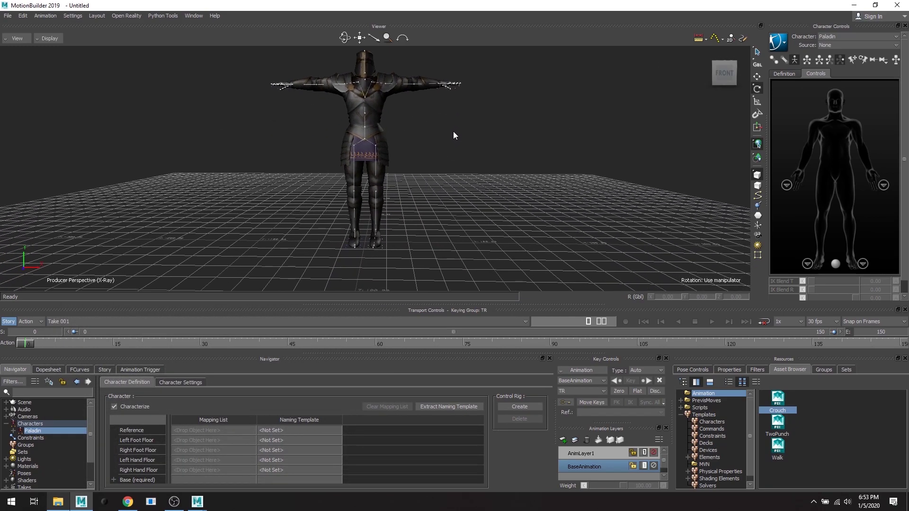
pyautogui.keyDown('shift'); pyautogui.moveTo(454, 136); pyautogui.dragTo(465, 157); pyautogui.keyUp('shift')
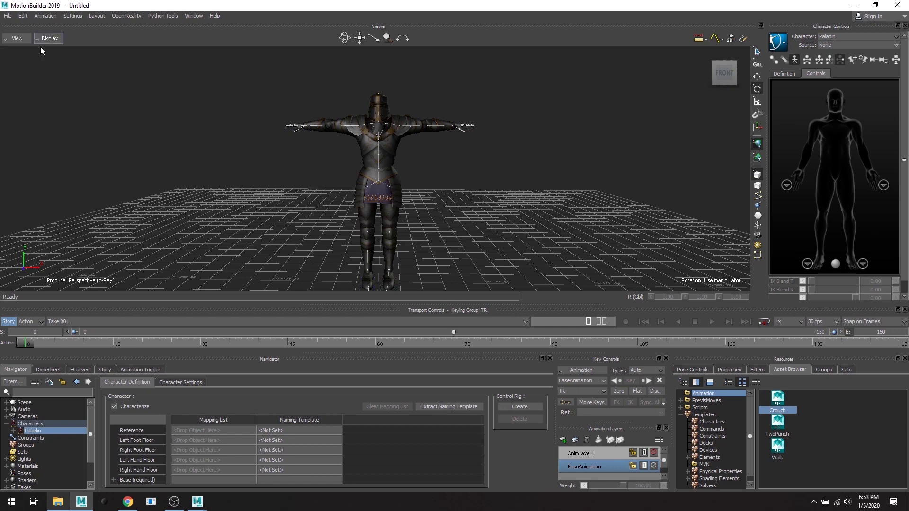
# Switch to File Explorer and open the Rokoko_Animation folder inside Mobu_Retargeting, keeping the 3D view accessible beside it
pyautogui.click(58, 502)
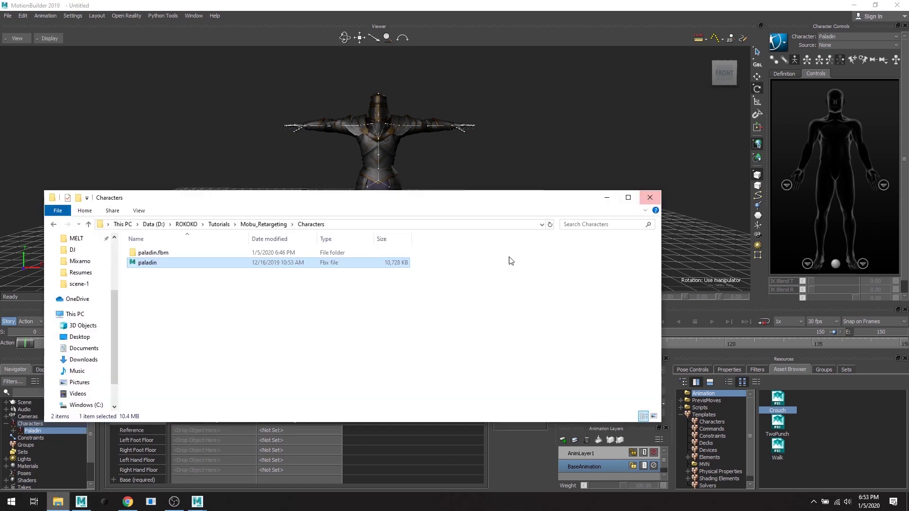
pyautogui.moveTo(253, 205); pyautogui.dragTo(459, 172)
pyautogui.click(471, 194)
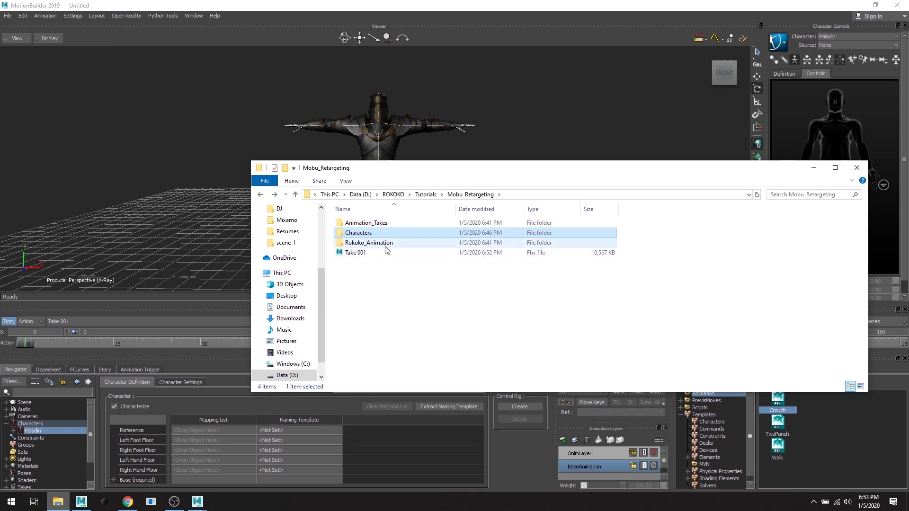
pyautogui.click(383, 225)
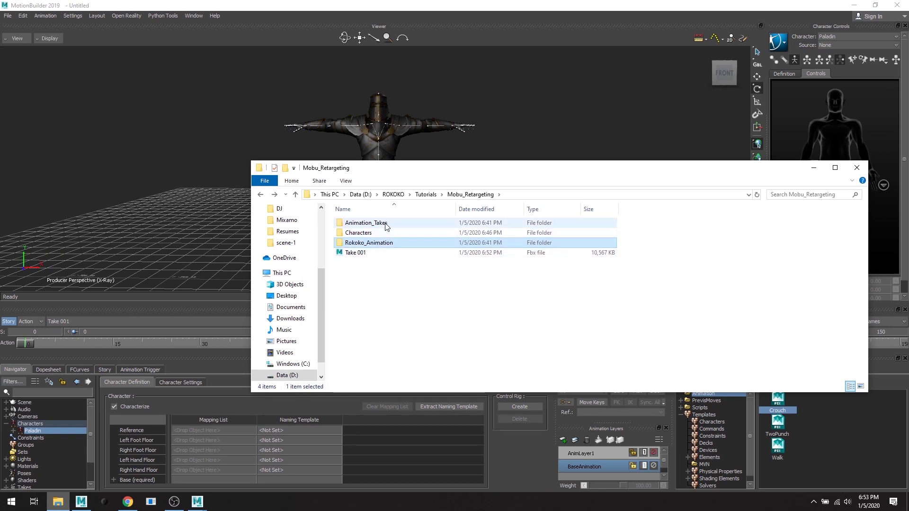
pyautogui.doubleClick(368, 242)
pyautogui.moveTo(532, 172); pyautogui.dragTo(729, 161)
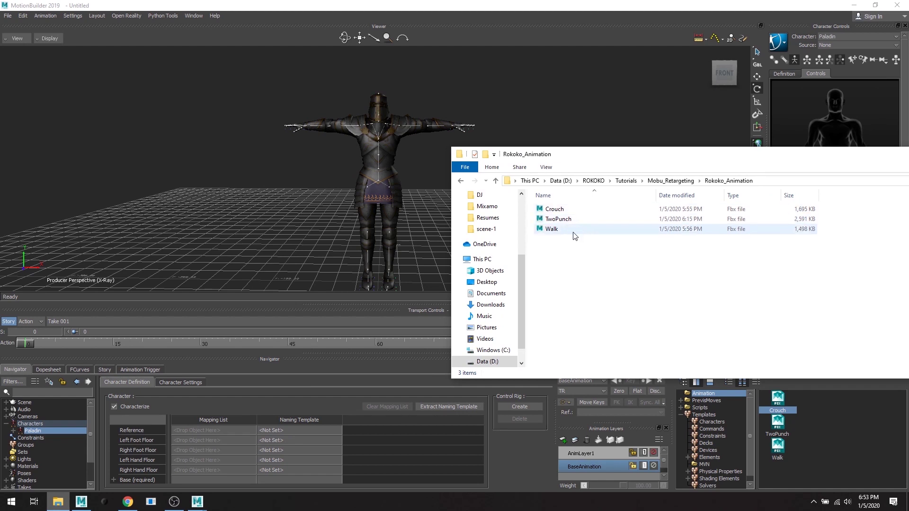
# Merge the Crouch FBX file from the Rokoko_Animation folder into the knight scene, using its clip take
pyautogui.click(564, 210)
pyautogui.moveTo(559, 214); pyautogui.dragTo(251, 182)
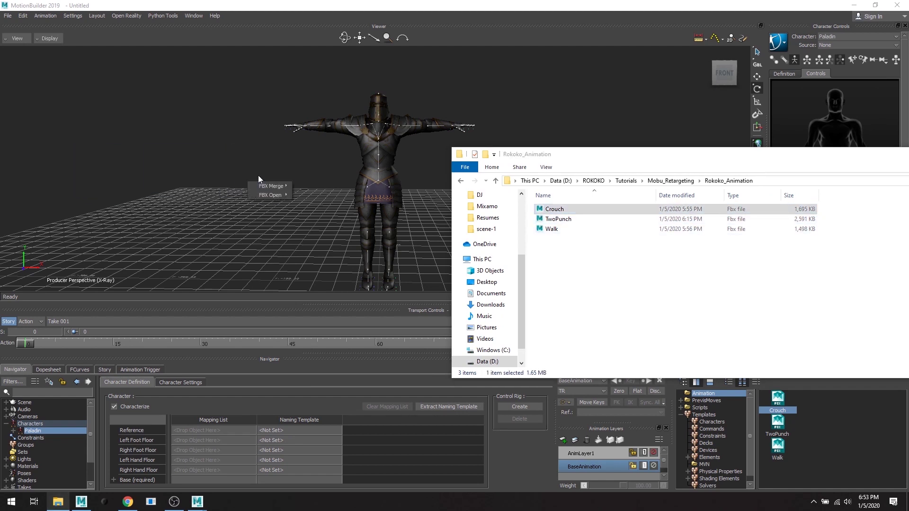
pyautogui.moveTo(265, 186)
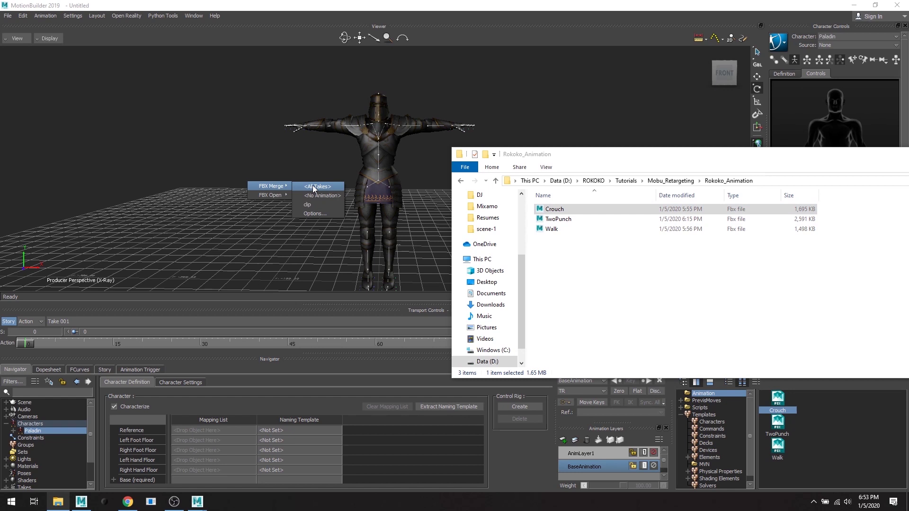
pyautogui.click(306, 205)
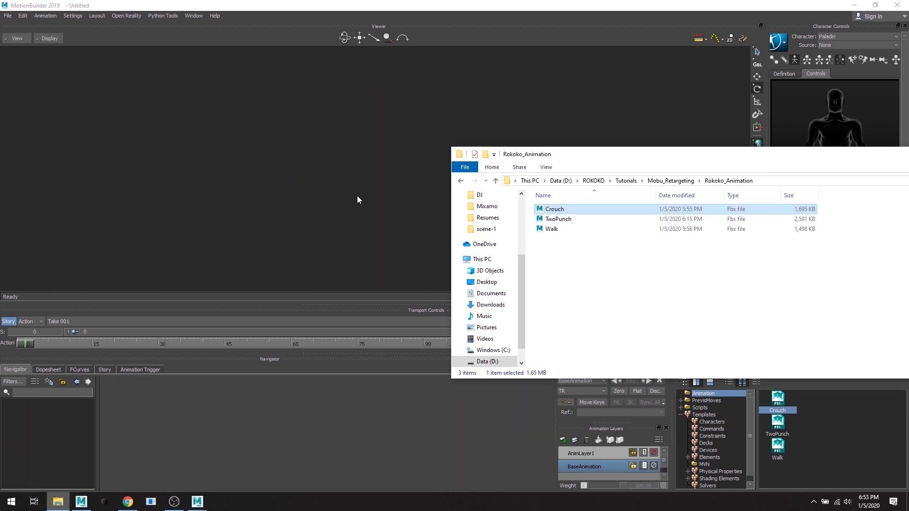
# Merge the TwoPunch FBX file into the scene in MotionBuilder, using its clip take
pyautogui.click(585, 220)
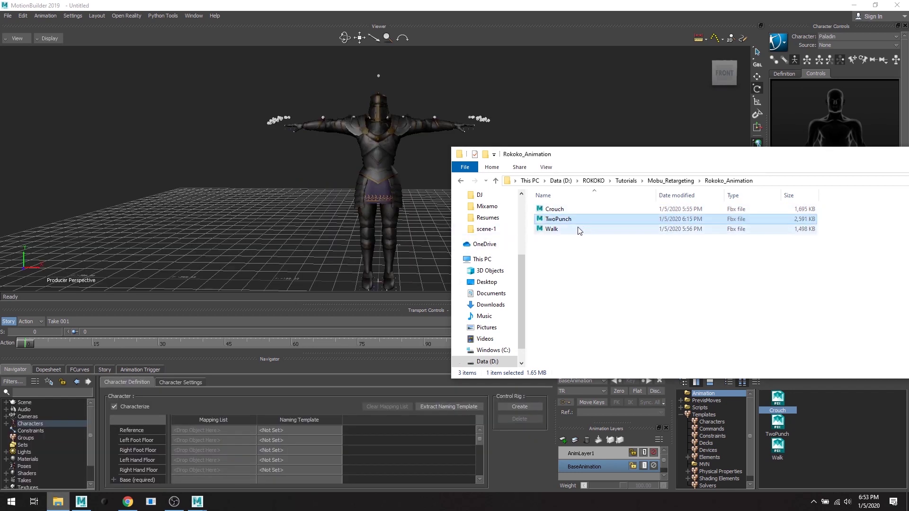
pyautogui.moveTo(574, 223); pyautogui.dragTo(206, 196)
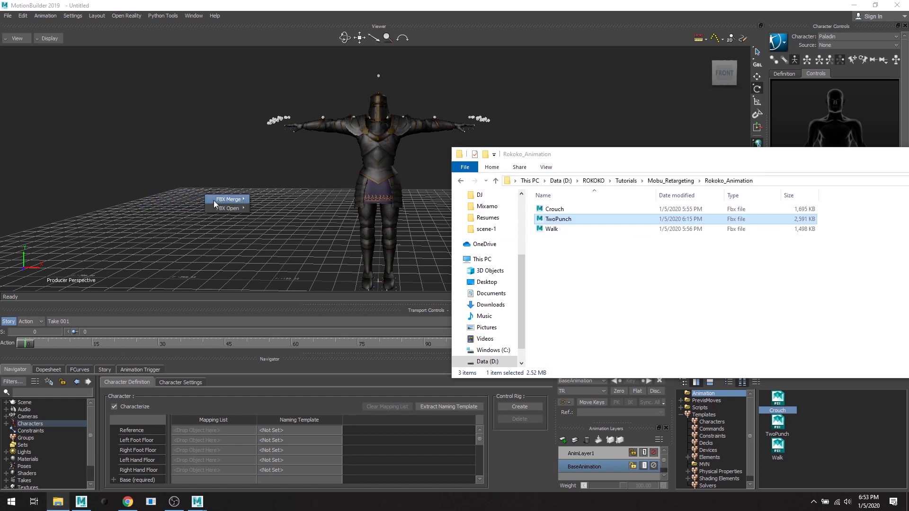
pyautogui.moveTo(251, 202)
pyautogui.click(284, 217)
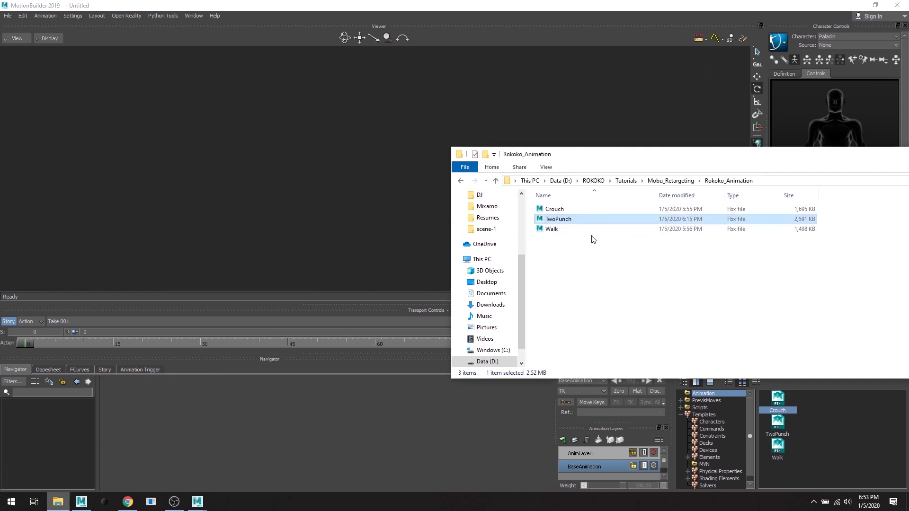
# Merge the Walk FBX file into the scene with its clip take, and put the File Explorer window away
pyautogui.click(563, 229)
pyautogui.moveTo(566, 229); pyautogui.dragTo(397, 223)
pyautogui.moveTo(316, 210); pyautogui.dragTo(225, 191)
pyautogui.moveTo(254, 190)
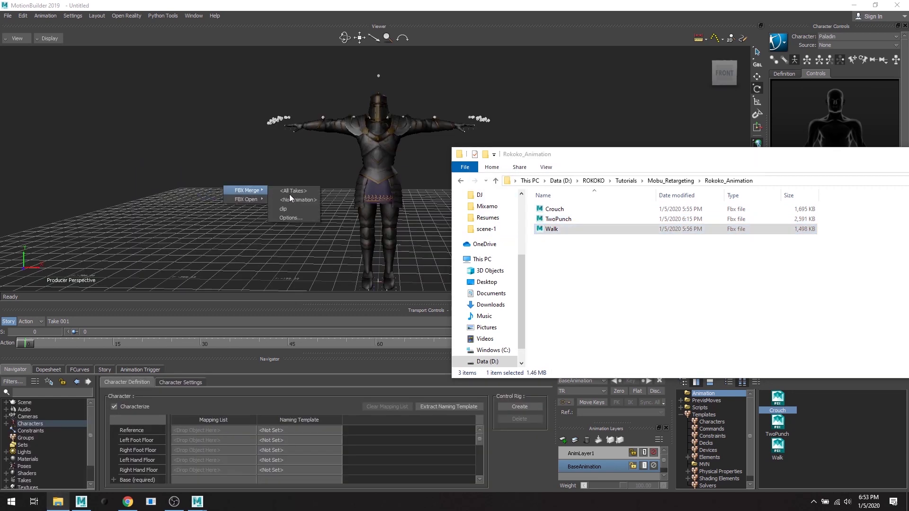
pyautogui.click(288, 212)
pyautogui.moveTo(686, 159); pyautogui.dragTo(387, 159)
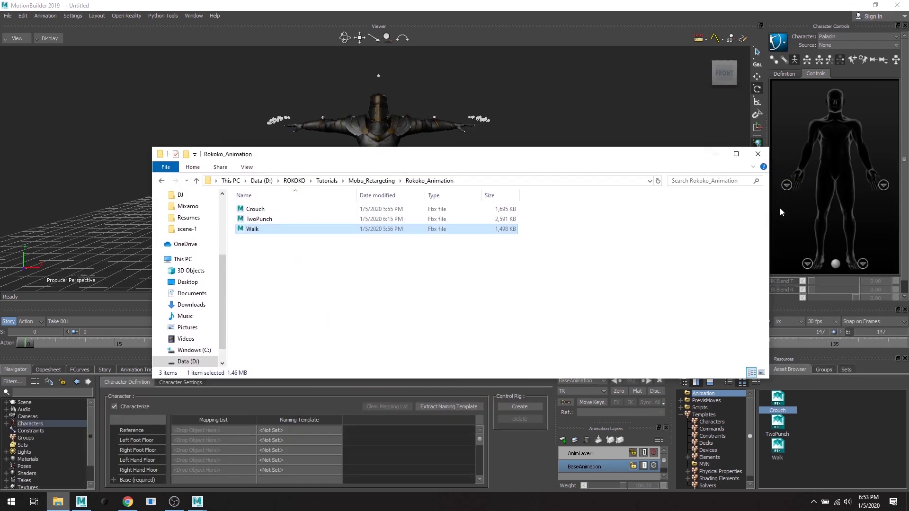
pyautogui.click(714, 156)
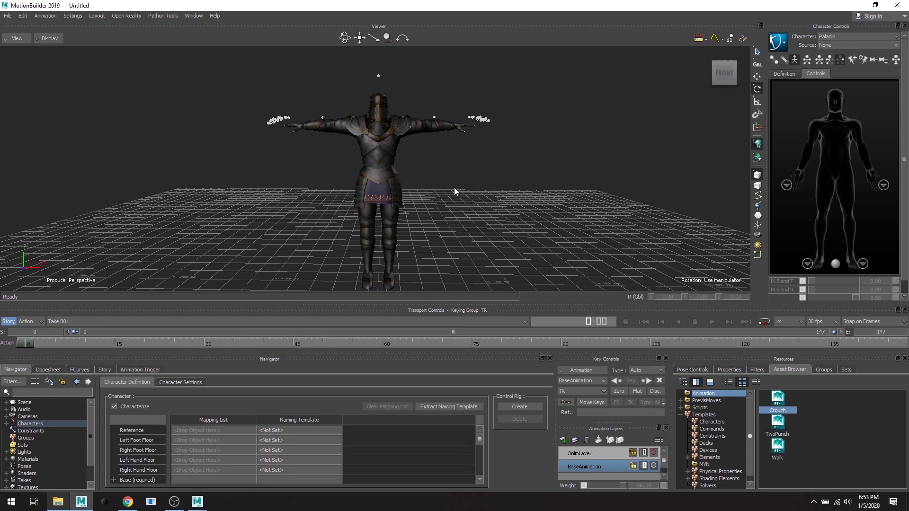
# Scrub the timeline from the start to about frame 87 to examine the motion of the merged skeletons around the knight
pyautogui.keyDown('shift'); pyautogui.moveTo(447, 188); pyautogui.dragTo(464, 185); pyautogui.keyUp('shift')
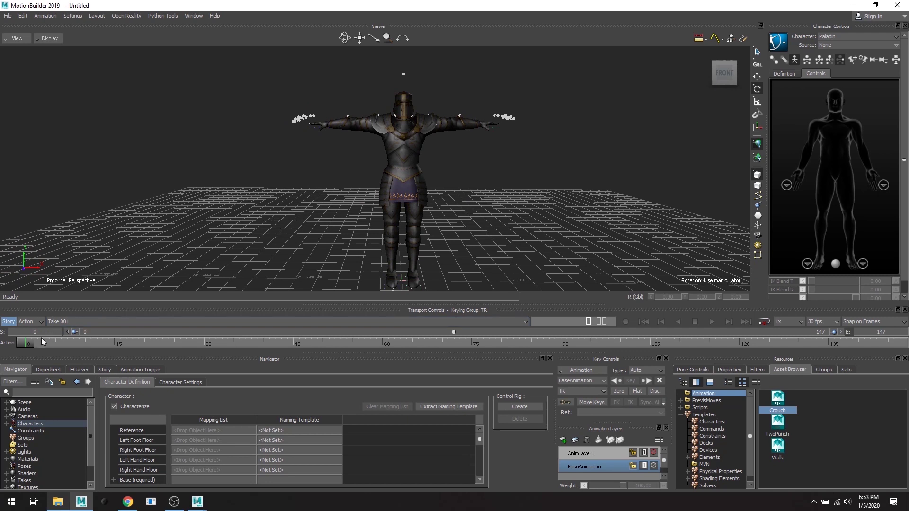
pyautogui.moveTo(43, 342); pyautogui.dragTo(550, 354)
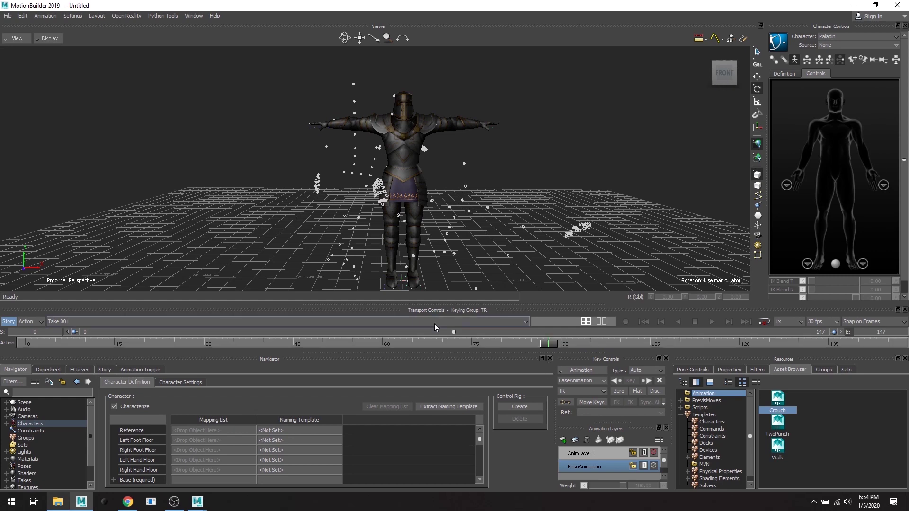
pyautogui.keyDown('shift'); pyautogui.moveTo(531, 221); pyautogui.dragTo(514, 217); pyautogui.keyUp('shift')
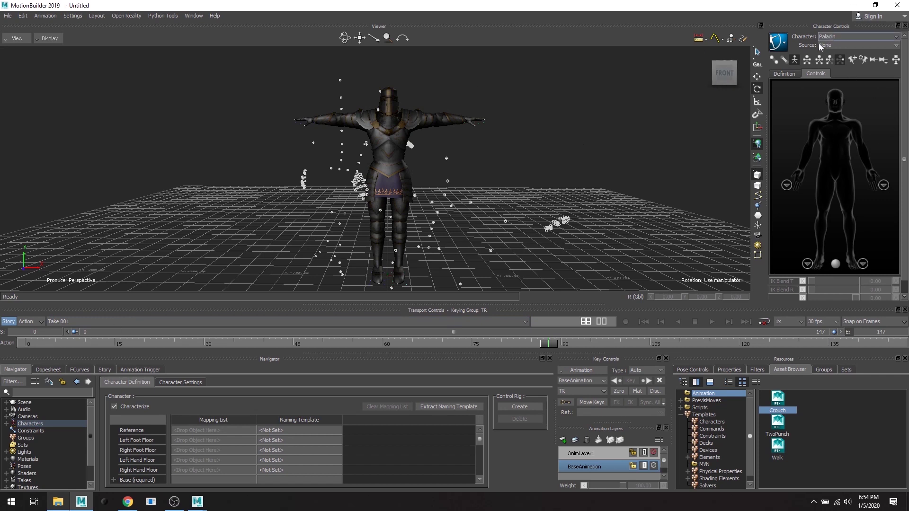
# Make Crouch the motion source of the Paladin character and scrub the timeline back to about frame 16
pyautogui.click(835, 36)
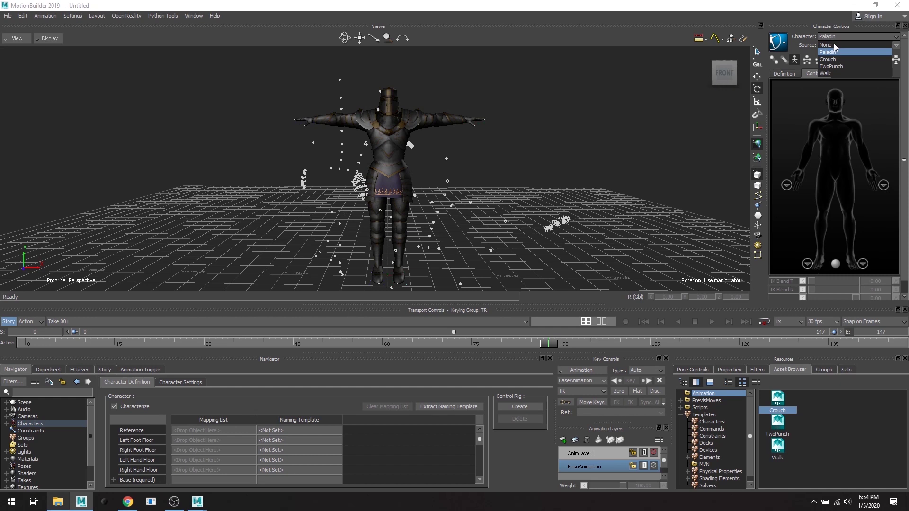
pyautogui.click(832, 60)
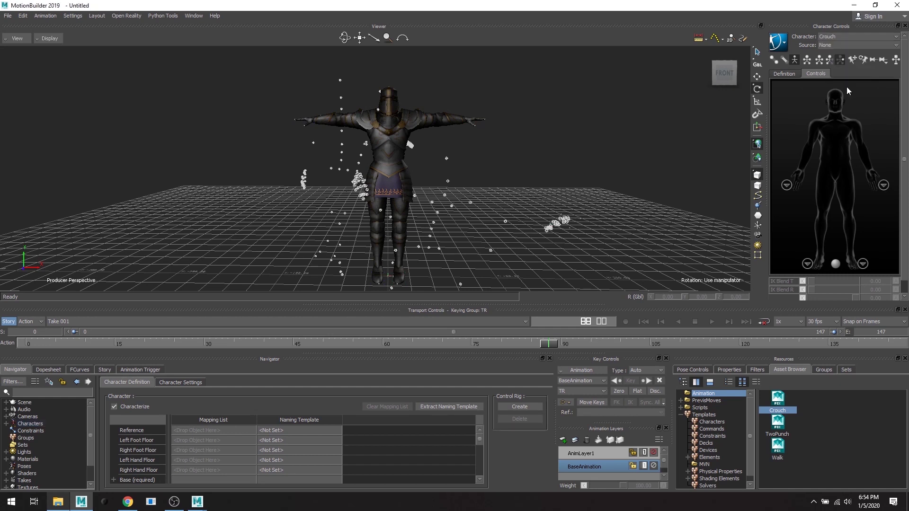
pyautogui.click(841, 36)
pyautogui.click(833, 53)
pyautogui.click(837, 46)
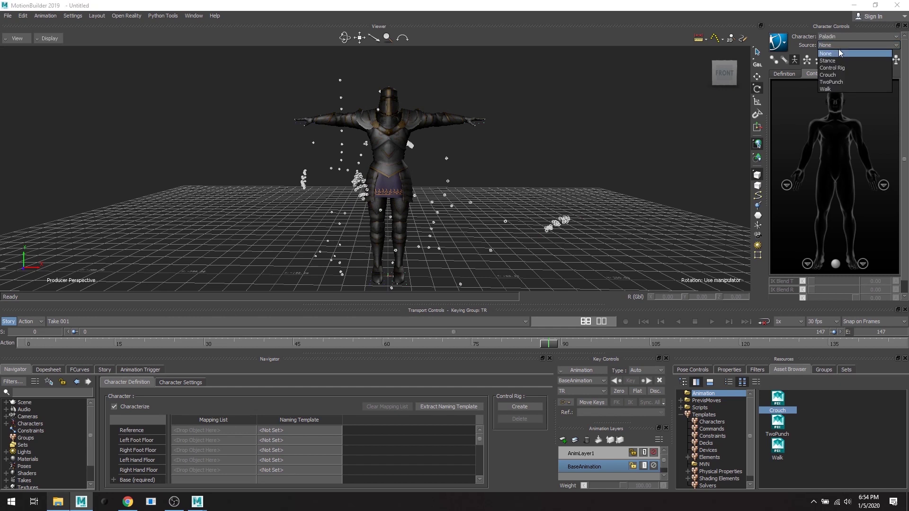
pyautogui.click(834, 74)
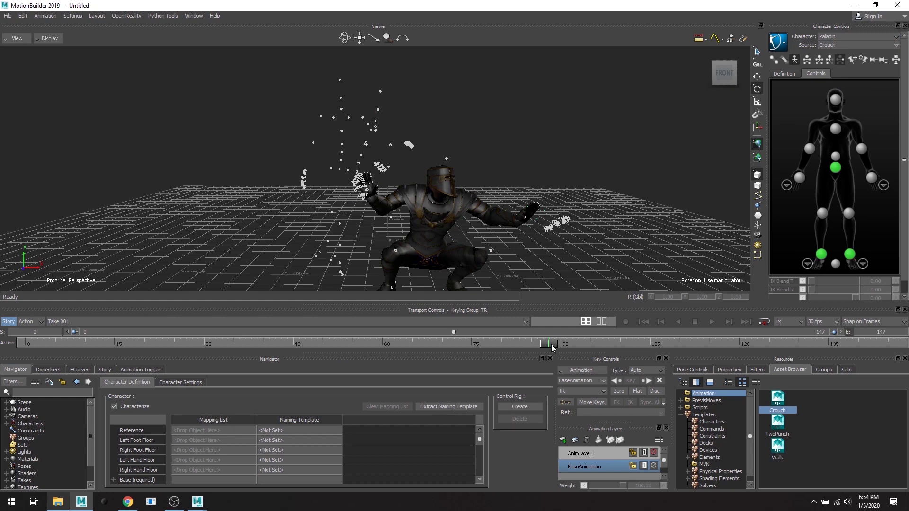
pyautogui.moveTo(551, 345); pyautogui.dragTo(126, 337)
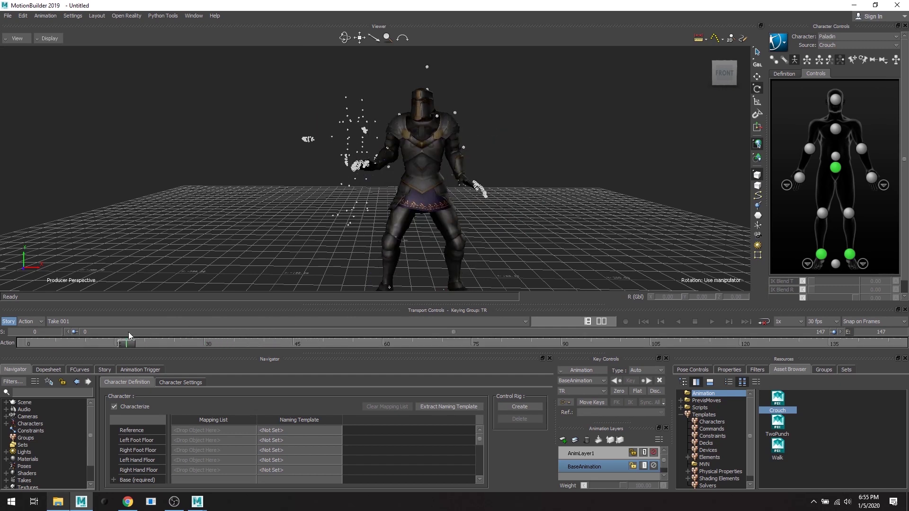
# Create two new takes, Take 002 and Take 003, each copying the data from the current take
pyautogui.click(153, 322)
pyautogui.click(153, 324)
pyautogui.click(153, 324)
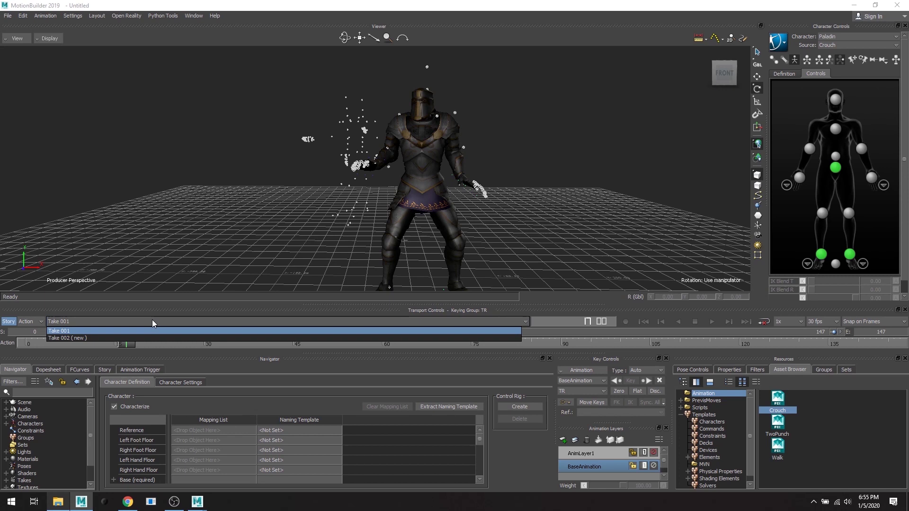
pyautogui.click(68, 339)
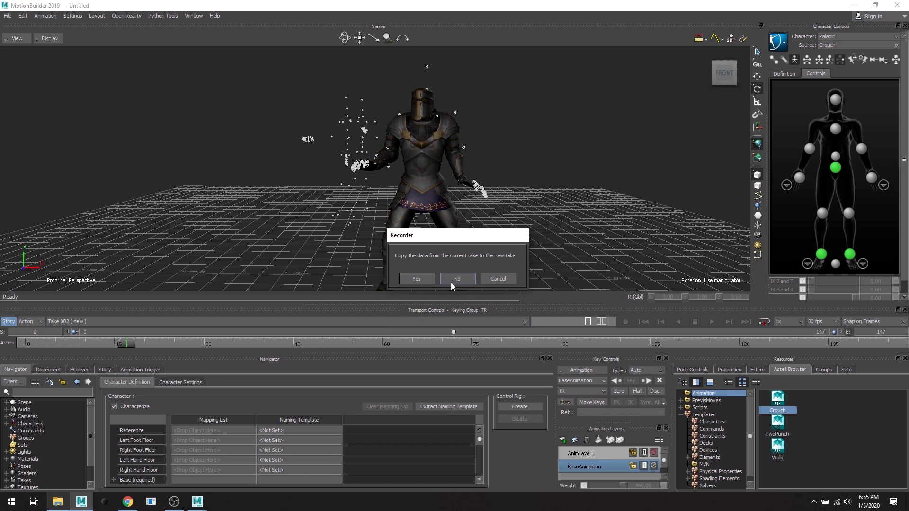
pyautogui.click(421, 283)
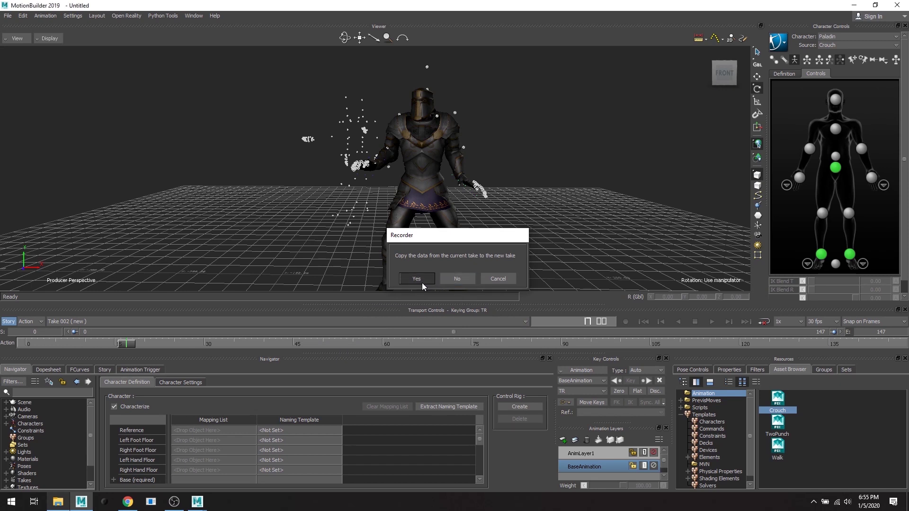
pyautogui.click(64, 325)
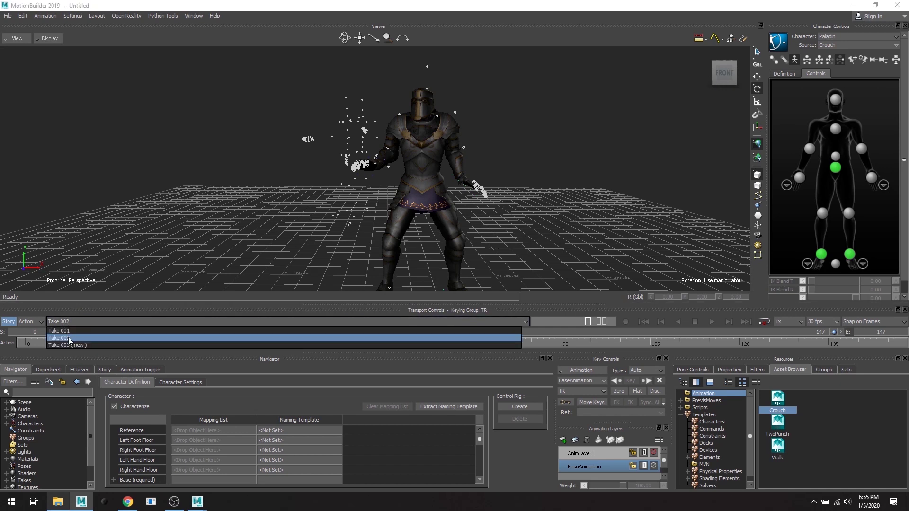
pyautogui.click(68, 346)
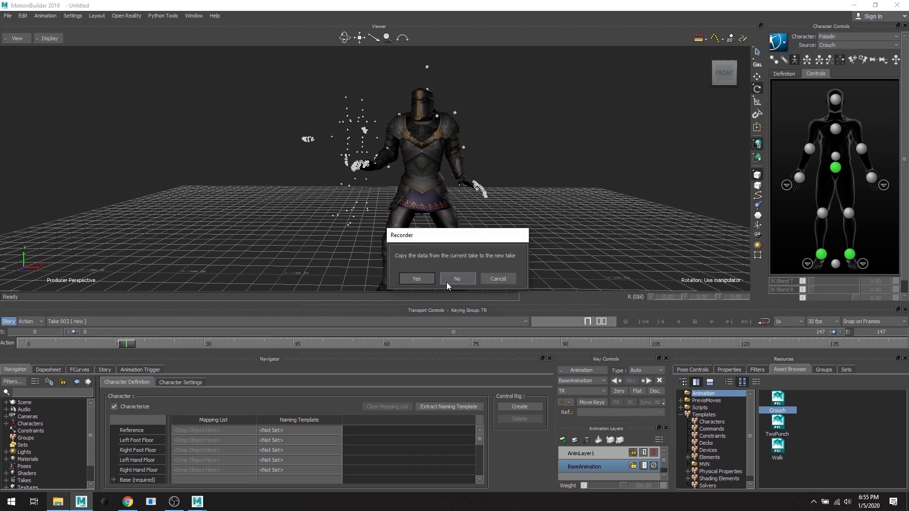
pyautogui.click(425, 283)
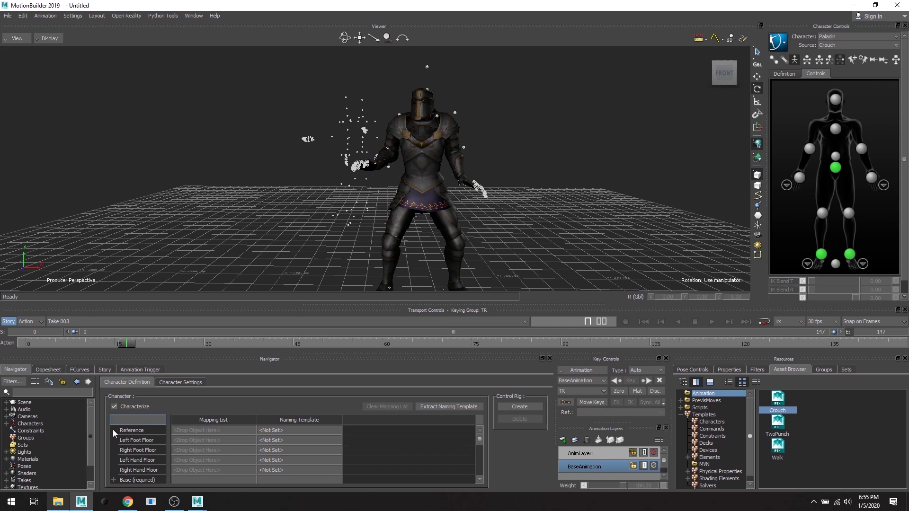
# Expand the Takes category in the scene tree to list the individual takes
pyautogui.moveTo(92, 421); pyautogui.dragTo(92, 443)
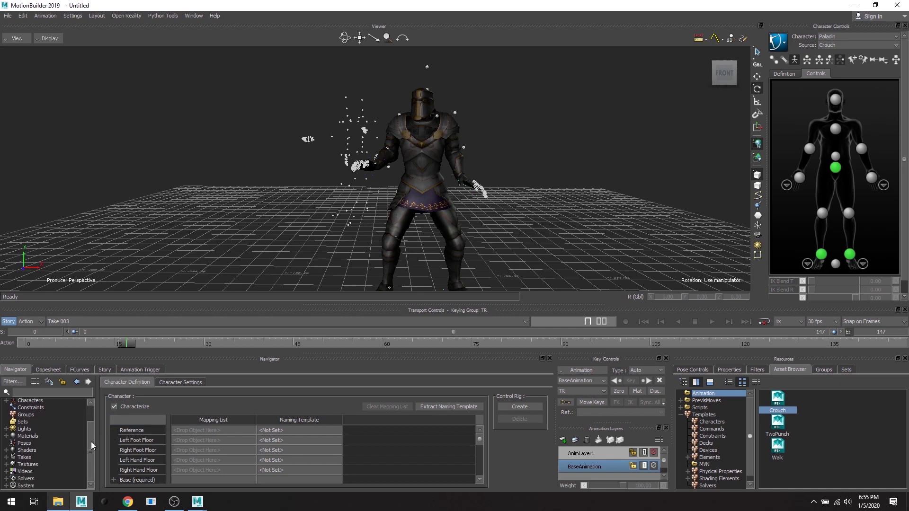
pyautogui.click(6, 458)
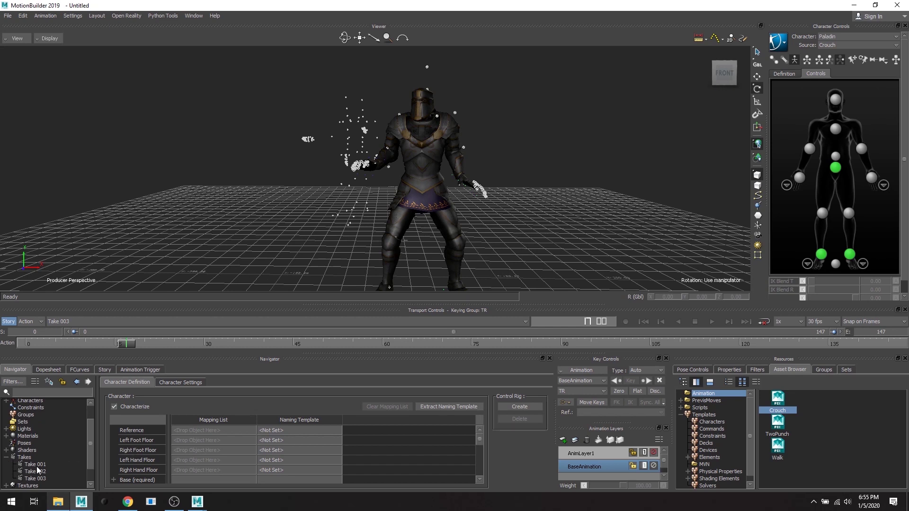
pyautogui.scroll(-2, 53, 445)
pyautogui.rightClick(42, 450)
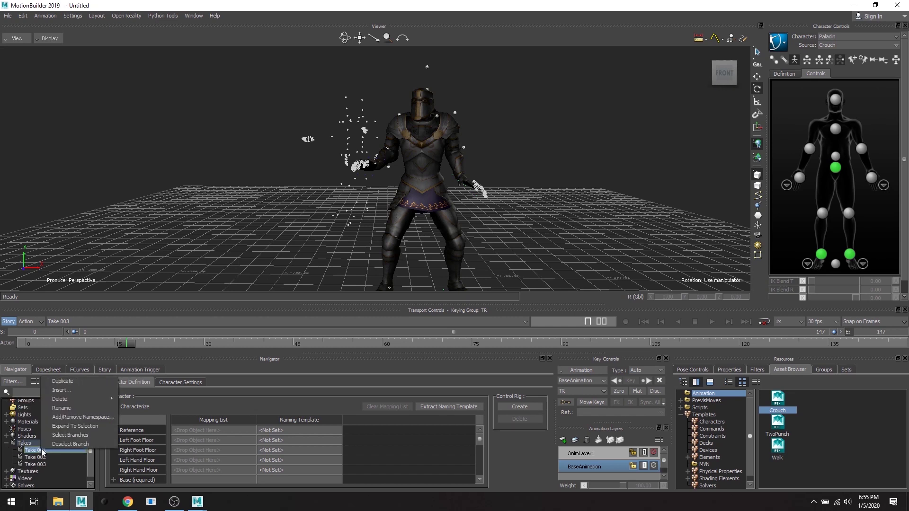
pyautogui.click(76, 416)
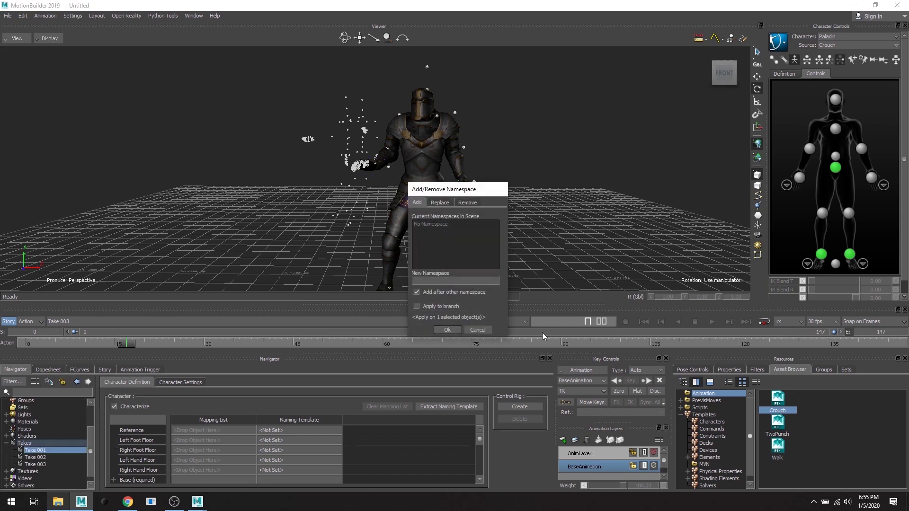
pyautogui.click(479, 329)
# Rename Take 001 in the scene tree as Crouch
pyautogui.rightClick(32, 453)
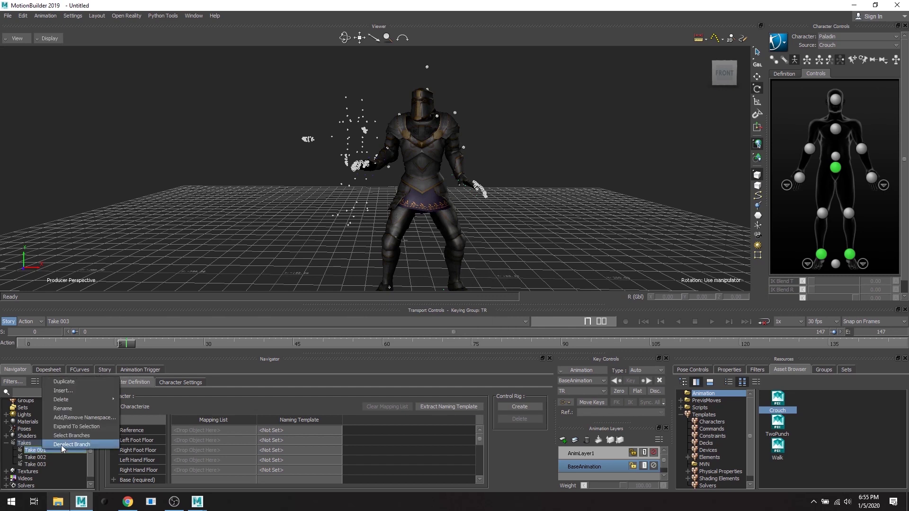
pyautogui.click(61, 411)
pyautogui.write('Couch')
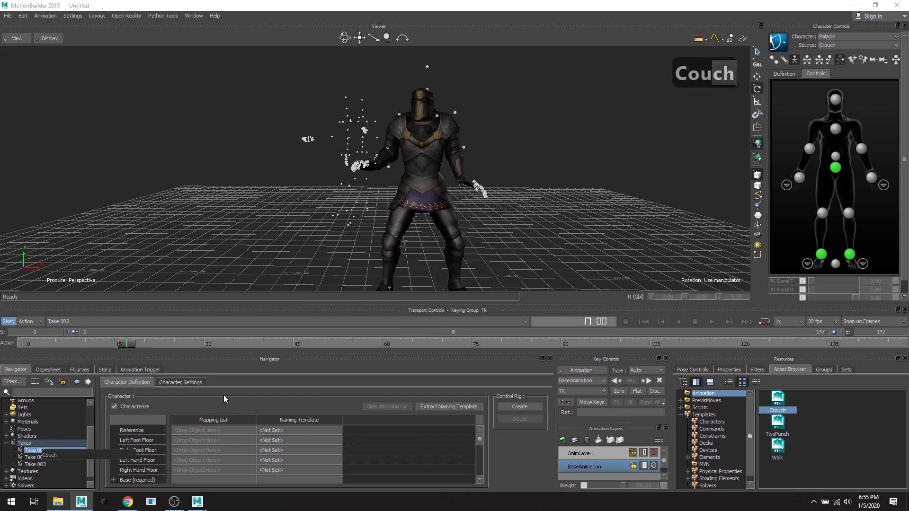
pyautogui.press('BackSpace')
pyautogui.press('BackSpace')
pyautogui.press('BackSpace')
pyautogui.press('BackSpace')
pyautogui.write('rou')
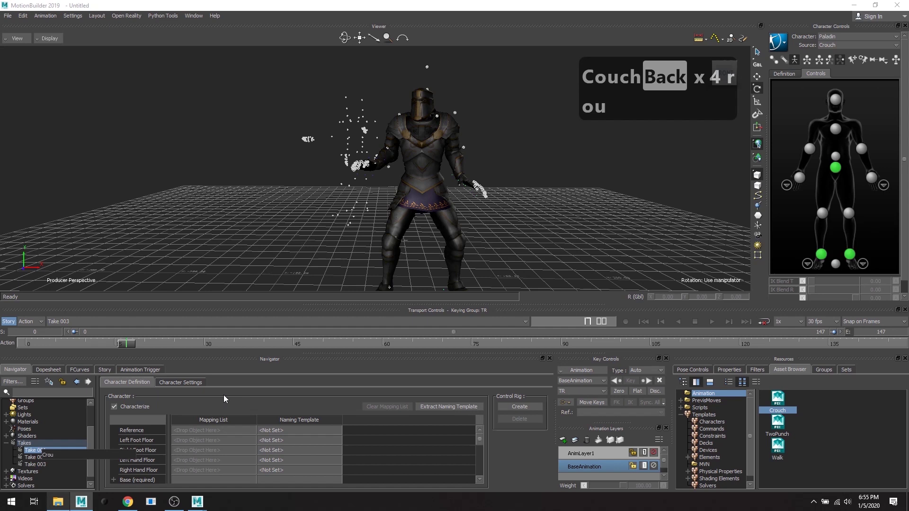
pyautogui.write('ch')
pyautogui.press('Return')
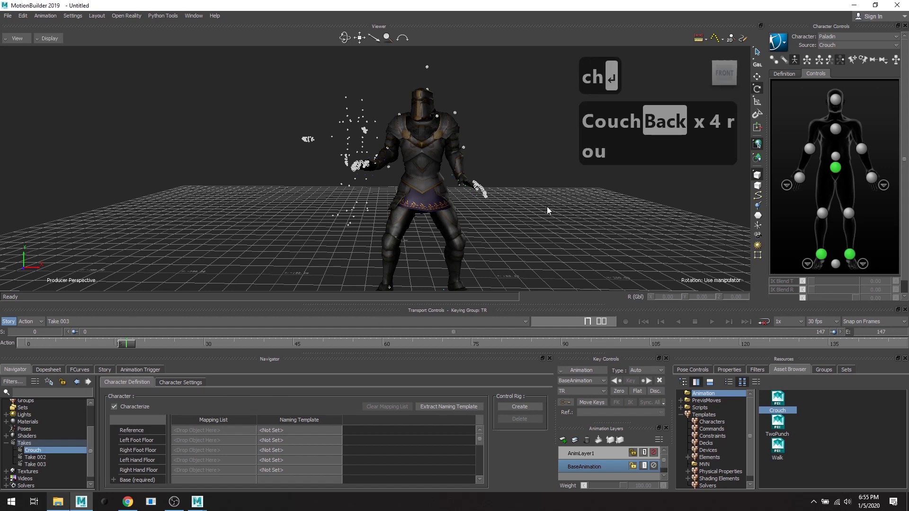
# Rename Take 002 in the scene tree as TwoPunch
pyautogui.rightClick(38, 459)
pyautogui.click(79, 420)
pyautogui.write('Tw')
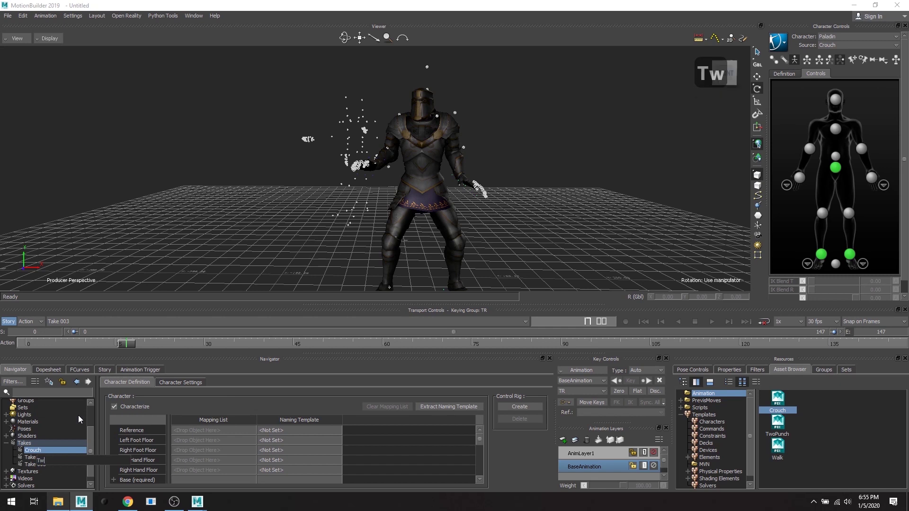
pyautogui.write('o')
pyautogui.press('BackSpace')
pyautogui.write('Punch')
pyautogui.press('Return')
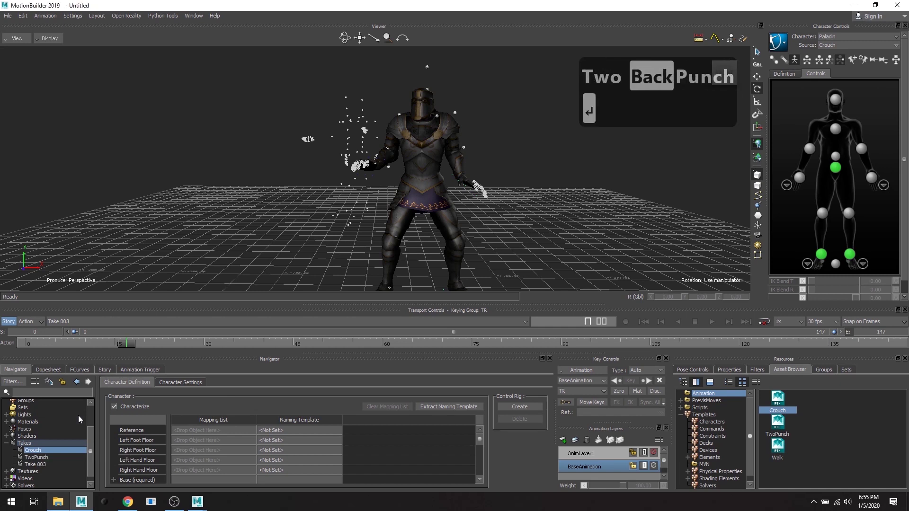
# Rename Take 003 in the scene tree as Walk
pyautogui.click(36, 464)
pyautogui.rightClick(36, 464)
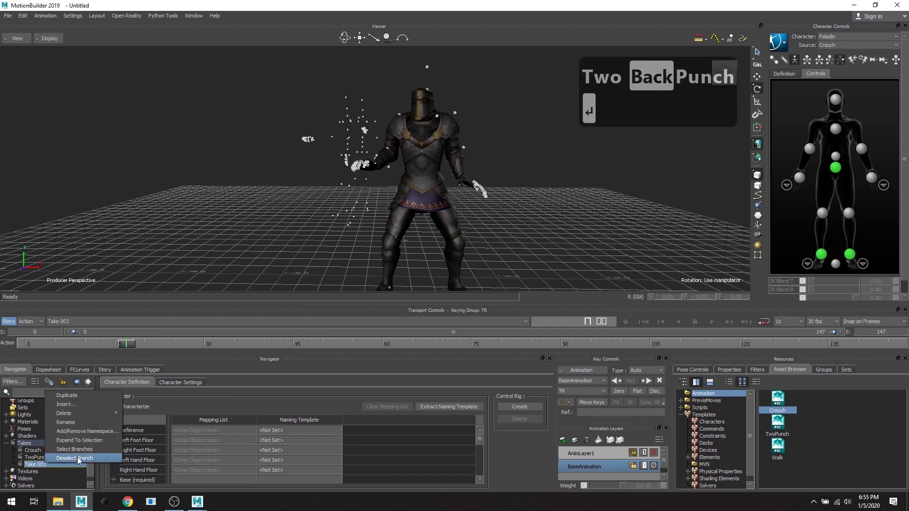
pyautogui.click(104, 421)
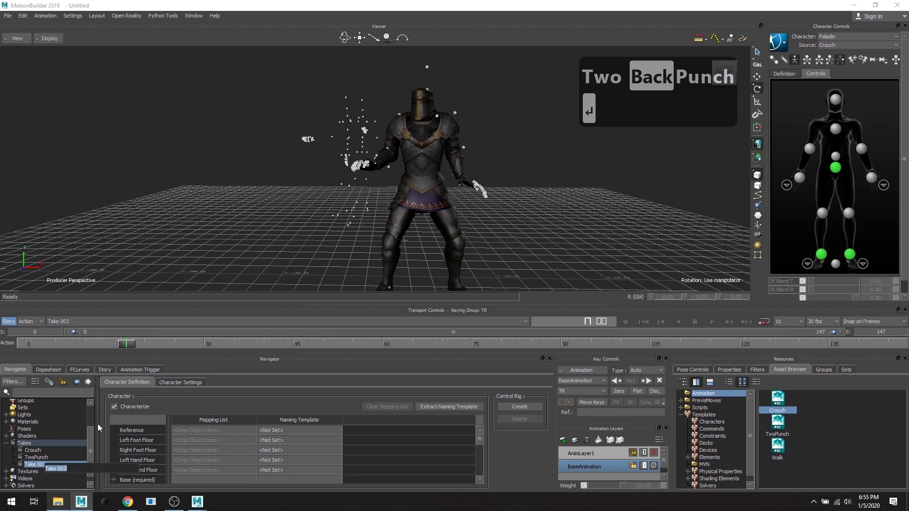
pyautogui.write('Walk')
pyautogui.press('Return')
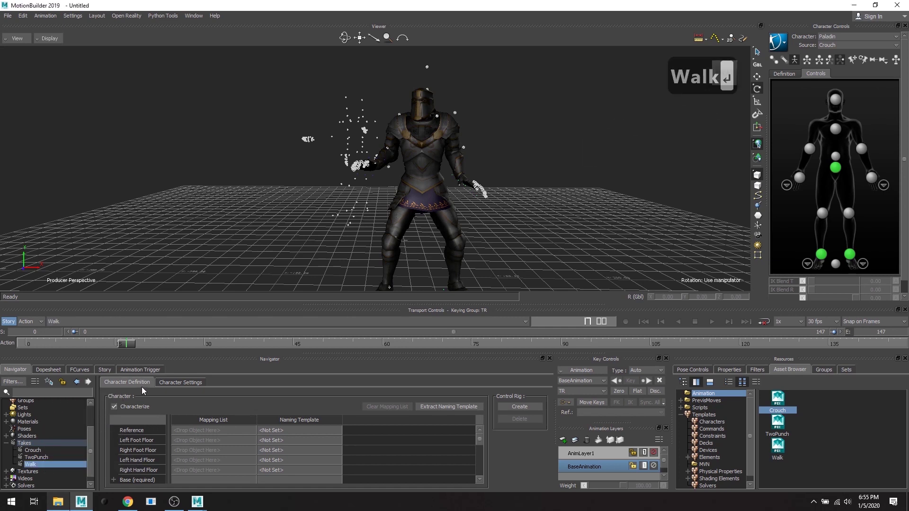
# Switch through the Crouch and TwoPunch takes and scrub the timeline to about frame 66 to examine the knight's motion
pyautogui.click(108, 322)
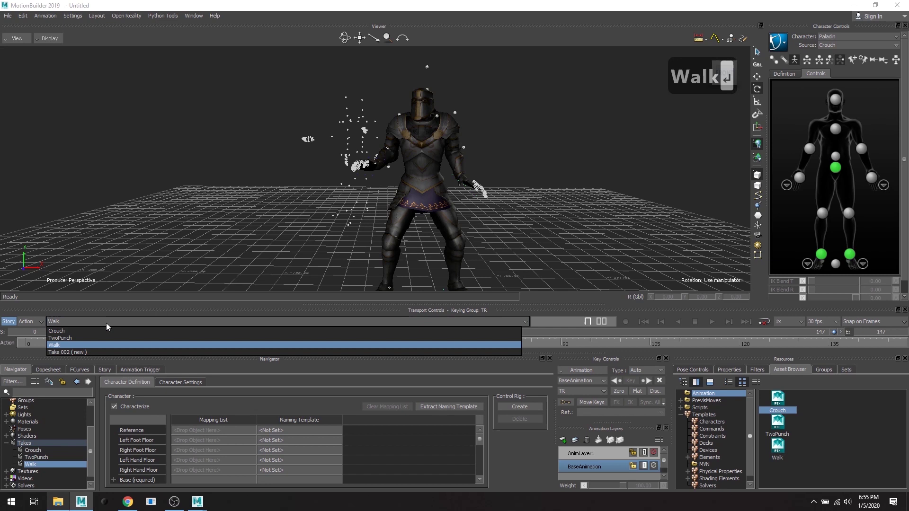
pyautogui.click(61, 331)
pyautogui.click(62, 321)
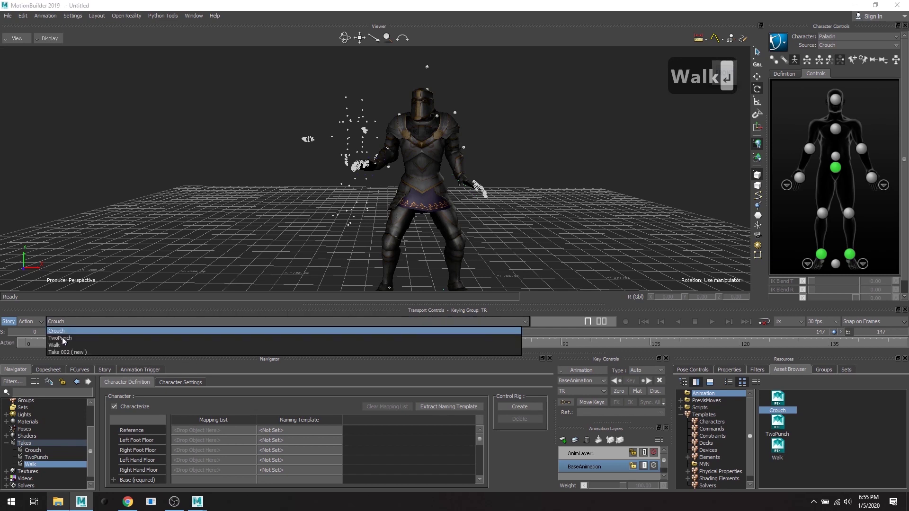
pyautogui.click(63, 338)
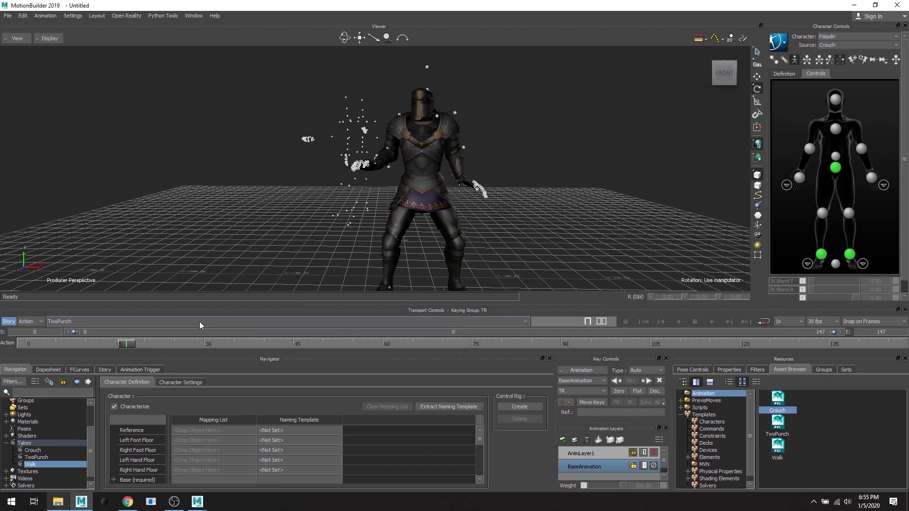
pyautogui.moveTo(129, 343); pyautogui.dragTo(416, 361)
# Make Crouch the current take and scrub the timeline back to about frame 7
pyautogui.click(82, 324)
pyautogui.click(70, 331)
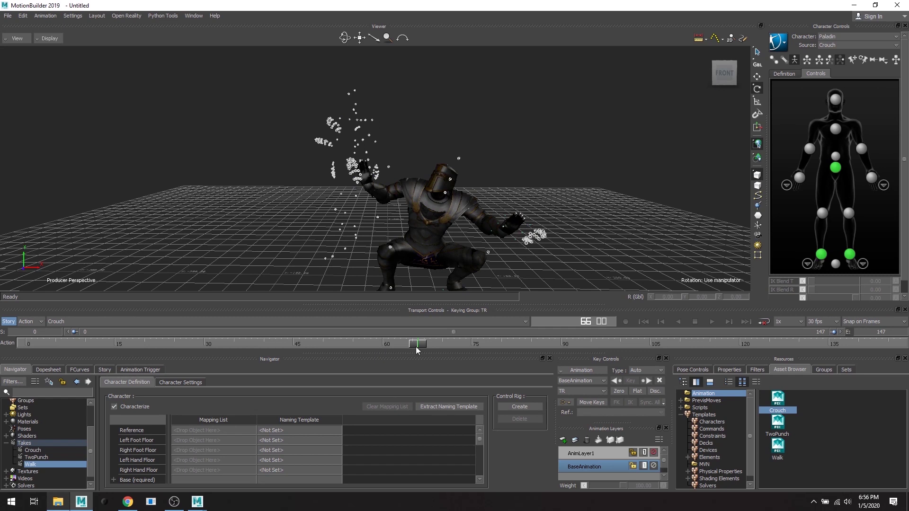
pyautogui.moveTo(416, 349); pyautogui.dragTo(66, 347)
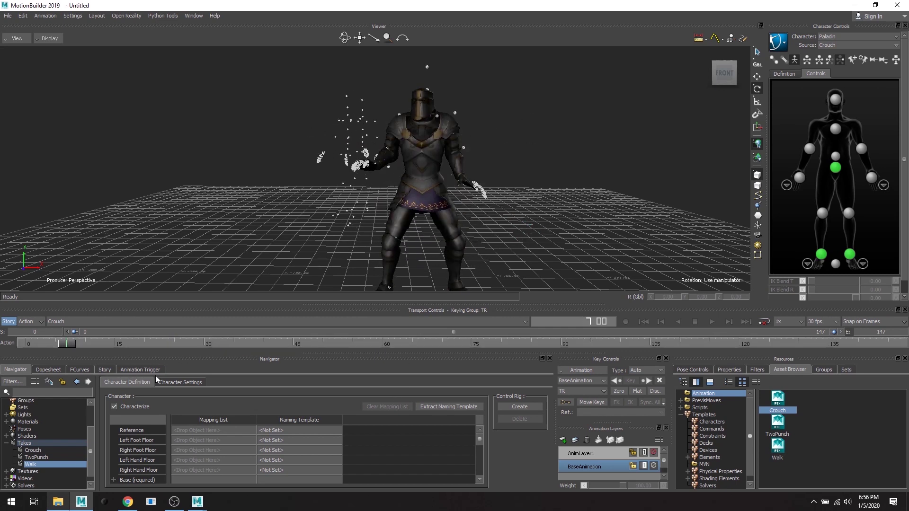
pyautogui.click(181, 383)
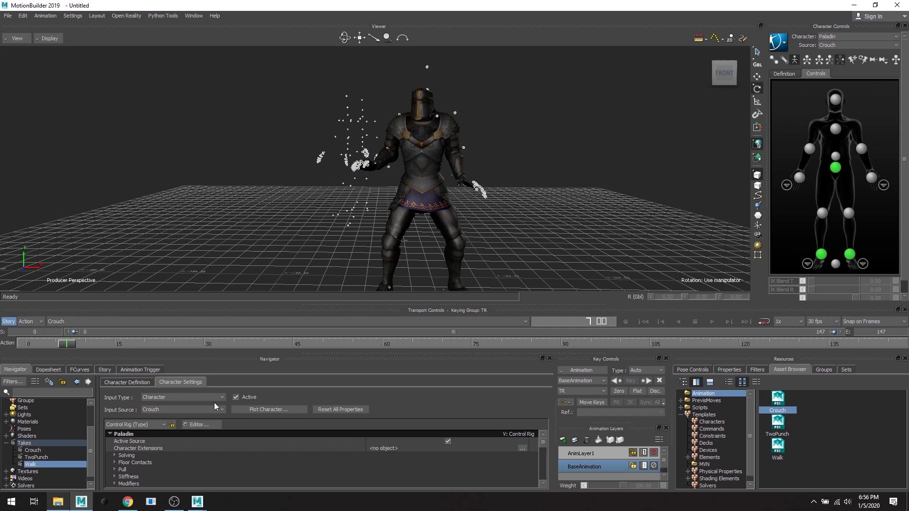
pyautogui.click(268, 410)
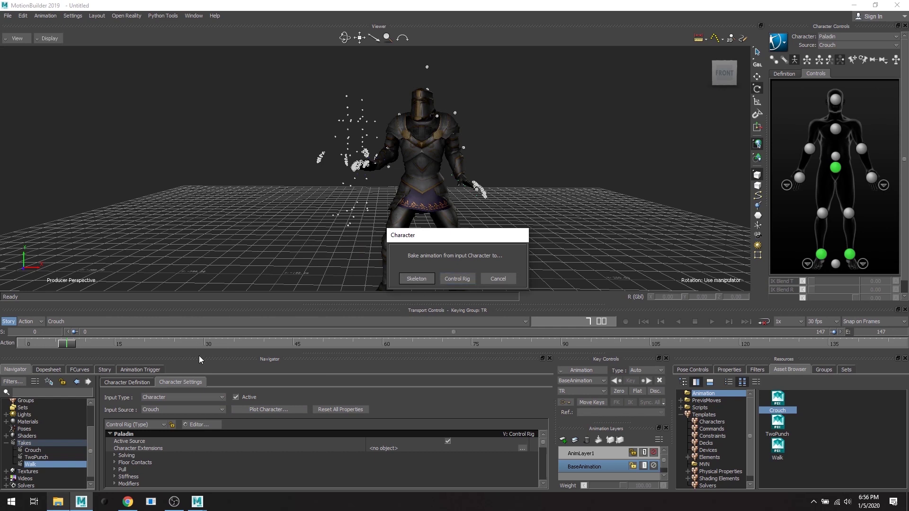
pyautogui.click(494, 280)
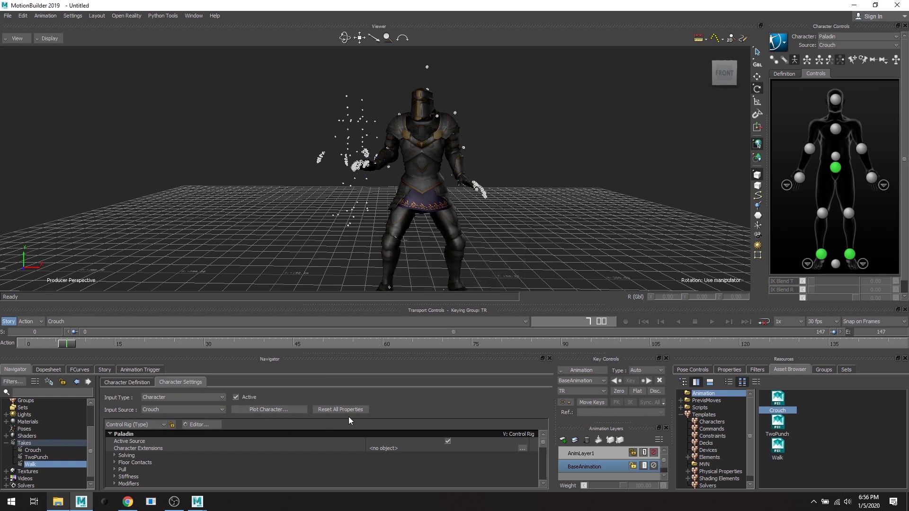
# Expand the Characters category in the scene tree and show the Paladin character's settings
pyautogui.scroll(1, 26, 442)
pyautogui.scroll(1, 28, 438)
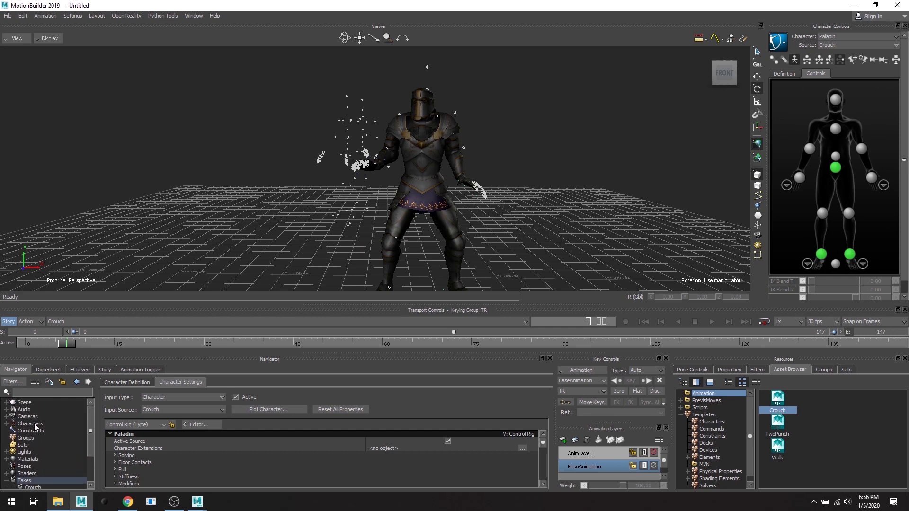
pyautogui.click(30, 424)
pyautogui.click(6, 424)
pyautogui.click(38, 431)
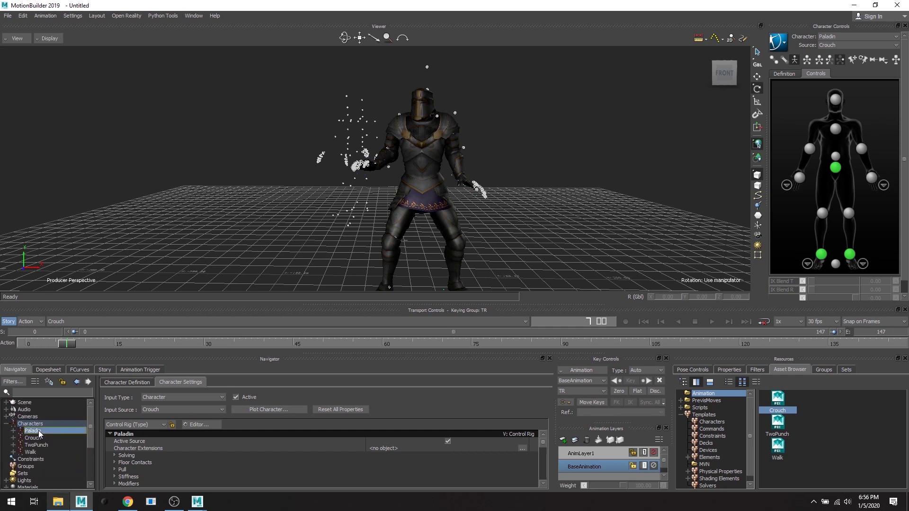
pyautogui.click(36, 438)
pyautogui.click(48, 431)
pyautogui.click(121, 383)
pyautogui.click(164, 383)
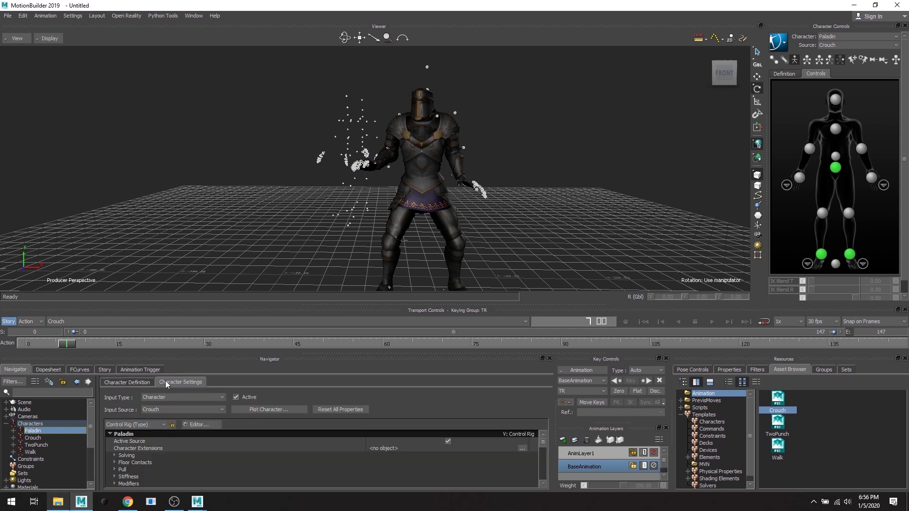
# Plot the Crouch motion onto the Paladin character's skeleton at 30 FPS, for the current take only
pyautogui.click(278, 410)
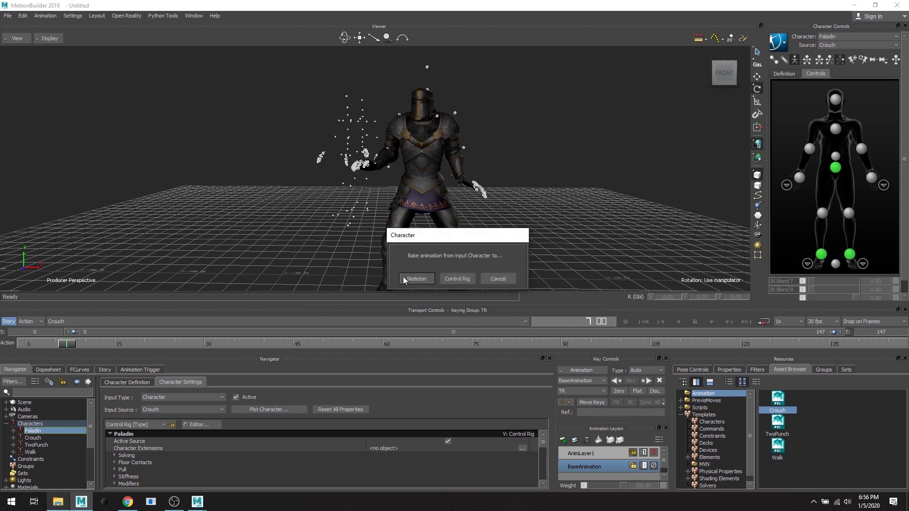
pyautogui.click(415, 279)
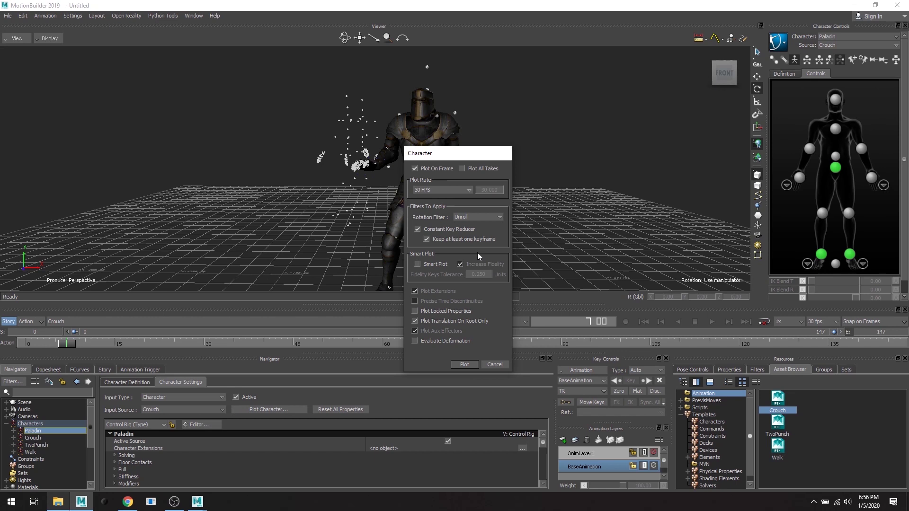
pyautogui.click(463, 364)
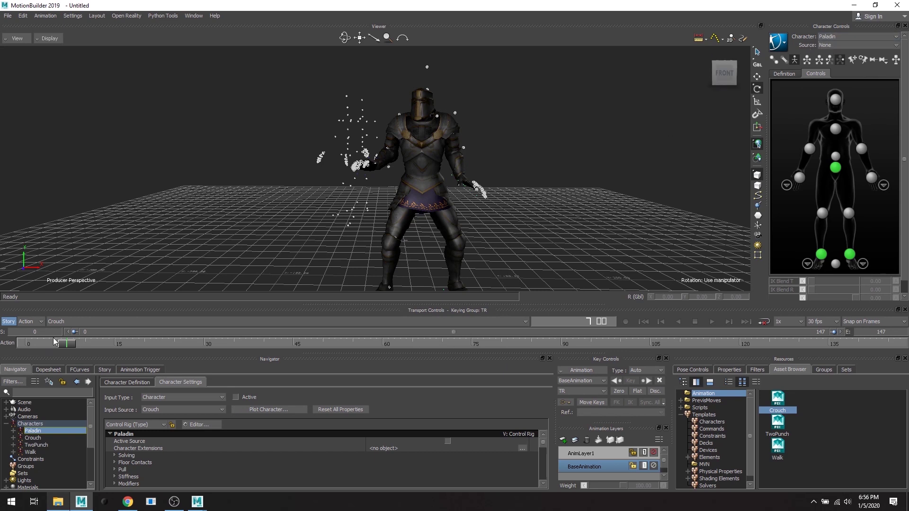
# Switch to the TwoPunch take and make TwoPunch the motion source of the Paladin character
pyautogui.moveTo(64, 349); pyautogui.dragTo(18, 347)
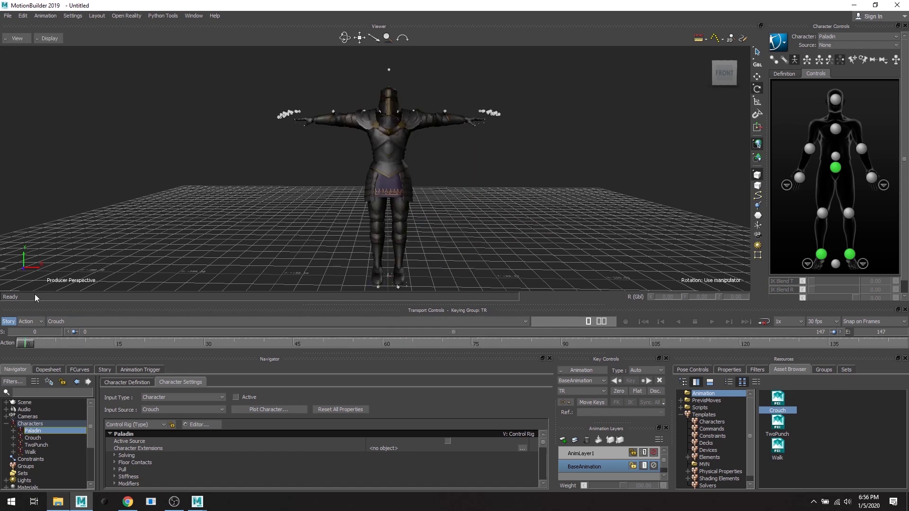
pyautogui.click(61, 343)
pyautogui.click(71, 325)
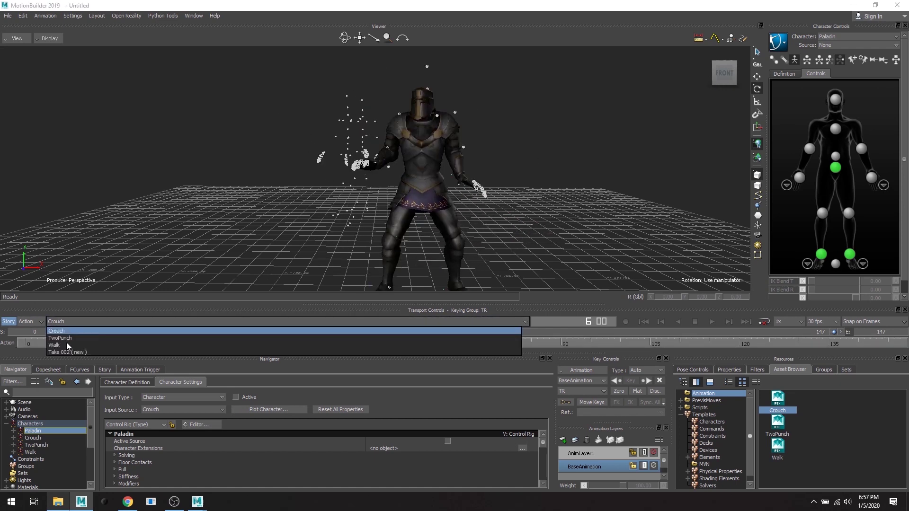
pyautogui.click(70, 338)
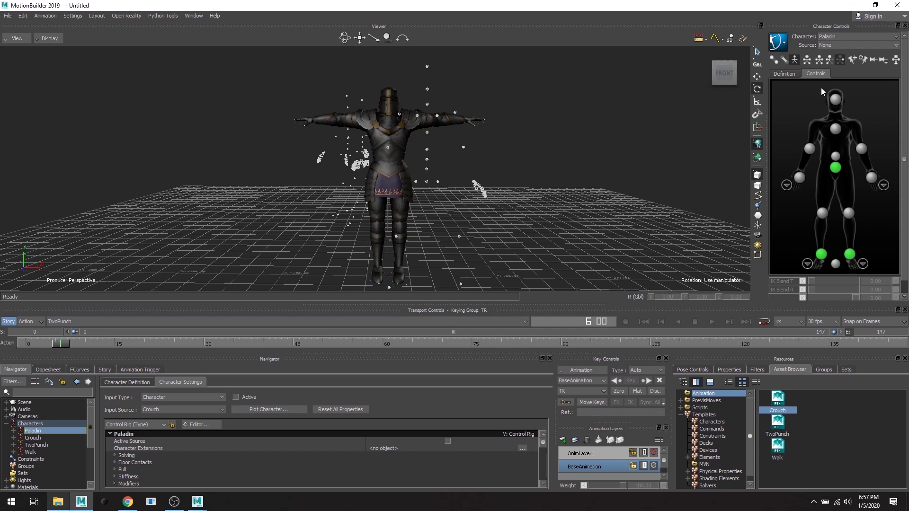
pyautogui.click(832, 45)
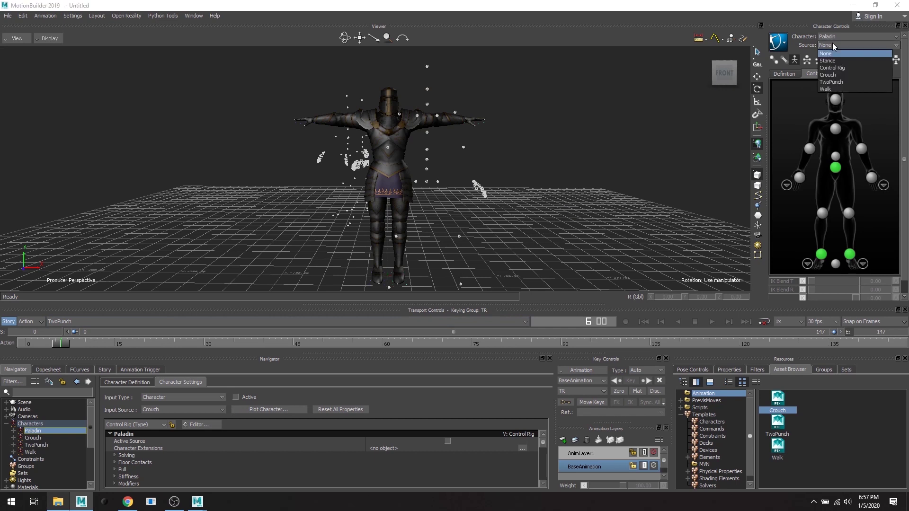
pyautogui.click(832, 82)
pyautogui.moveTo(67, 345)
pyautogui.mouseDown()
pyautogui.moveTo(159, 343)
pyautogui.moveTo(55, 344)
pyautogui.mouseUp()
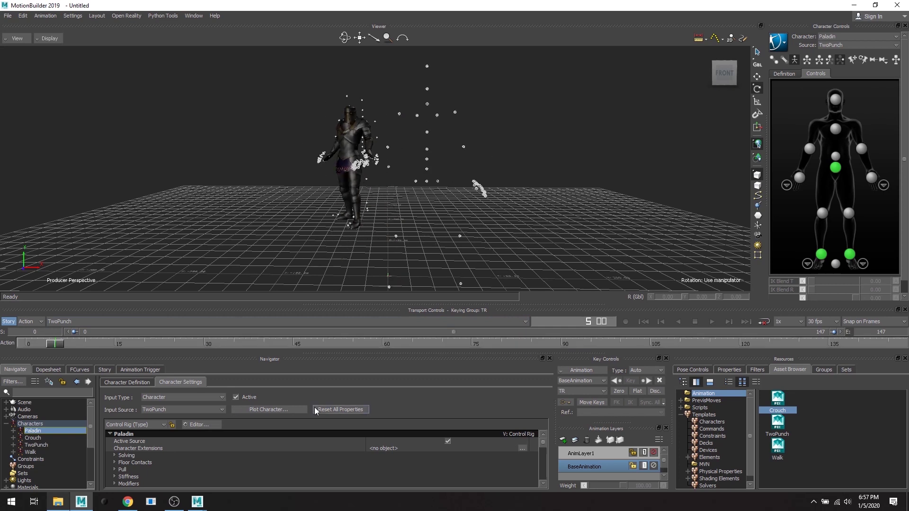
# Plot the TwoPunch motion onto the Paladin character's skeleton at 30 FPS in the TwoPunch take
pyautogui.click(279, 410)
pyautogui.click(416, 279)
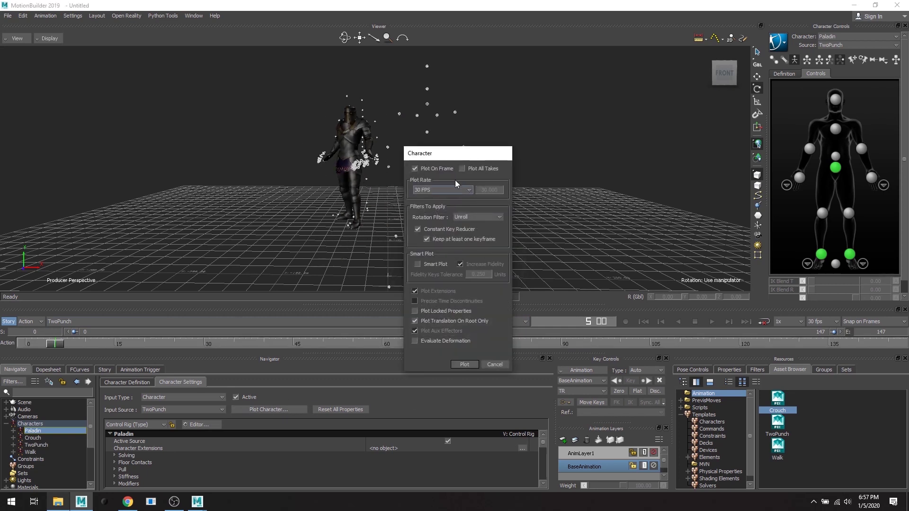
pyautogui.click(464, 364)
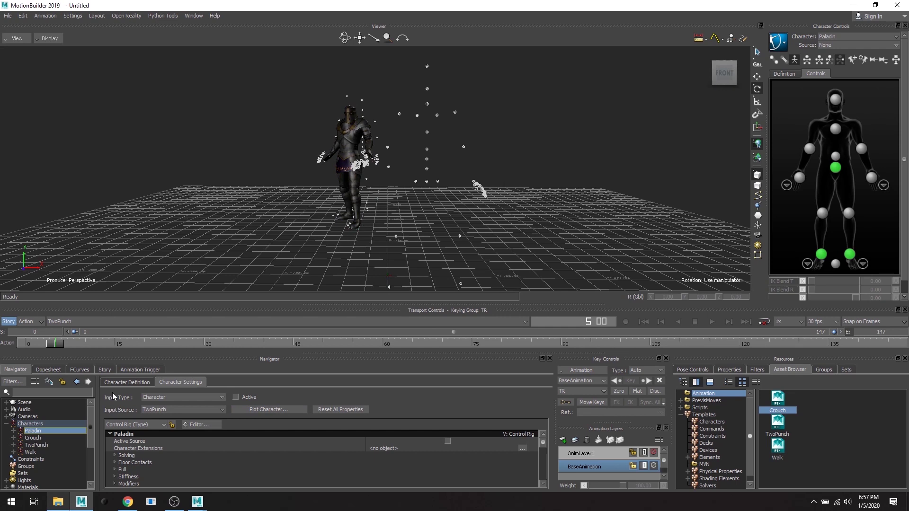
# Switch to the Walk take, make Walk the Paladin character's motion source, and return the timeline to frame 0
pyautogui.click(75, 321)
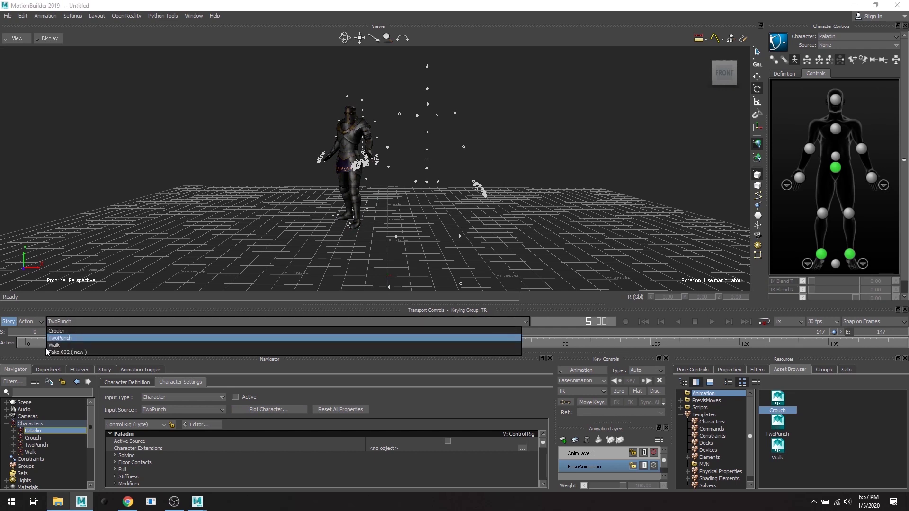
pyautogui.click(54, 345)
pyautogui.click(823, 45)
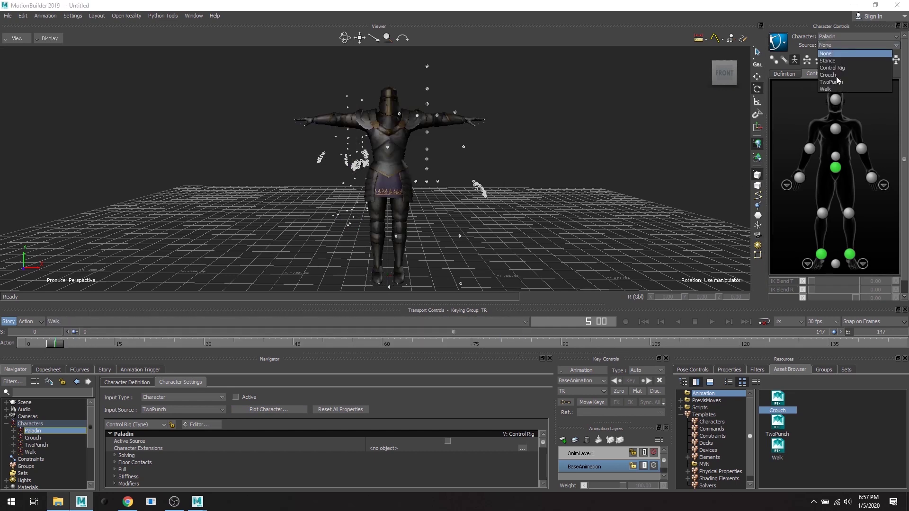
pyautogui.click(825, 89)
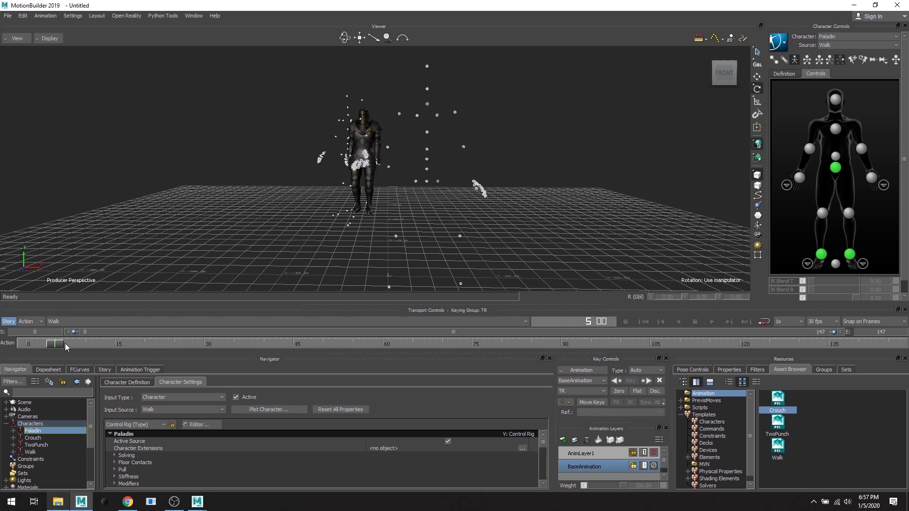
pyautogui.moveTo(56, 344); pyautogui.dragTo(1, 357)
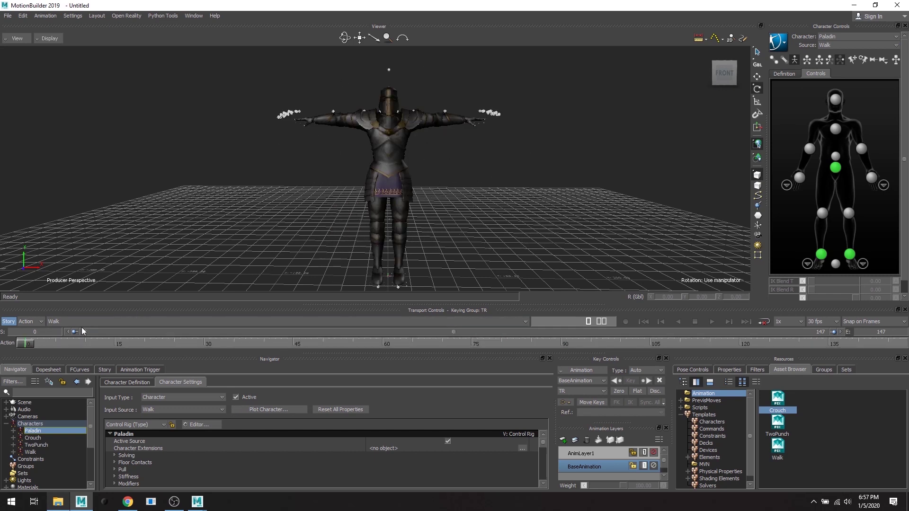
# Plot the Walk motion onto the Paladin character's skeleton at 30 FPS in the Walk take
pyautogui.click(254, 410)
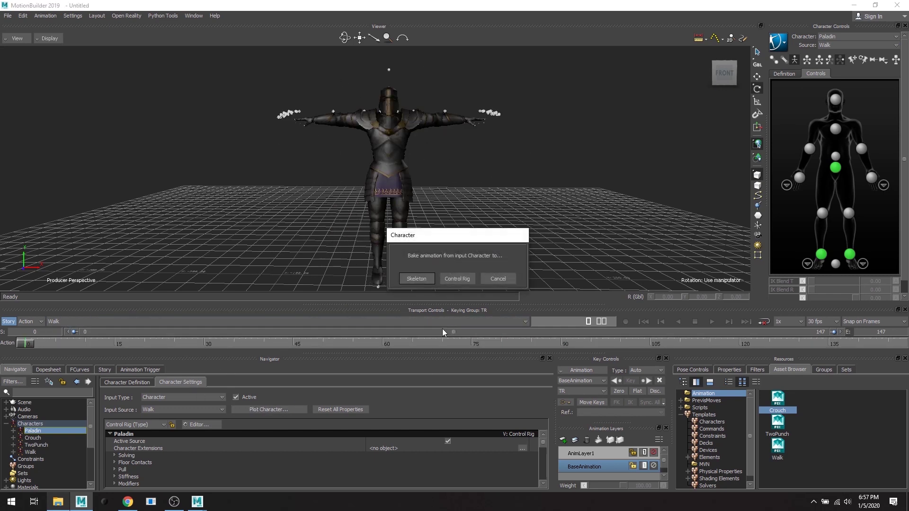
pyautogui.click(418, 280)
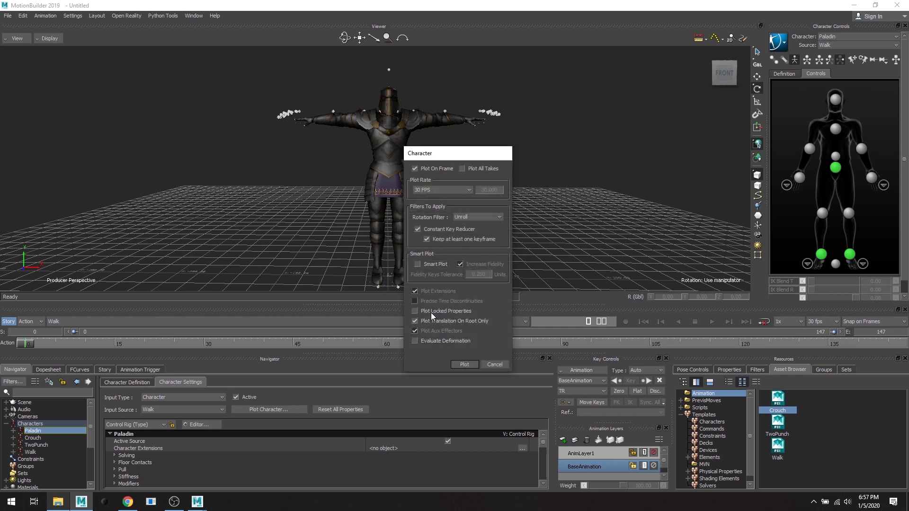
pyautogui.click(463, 365)
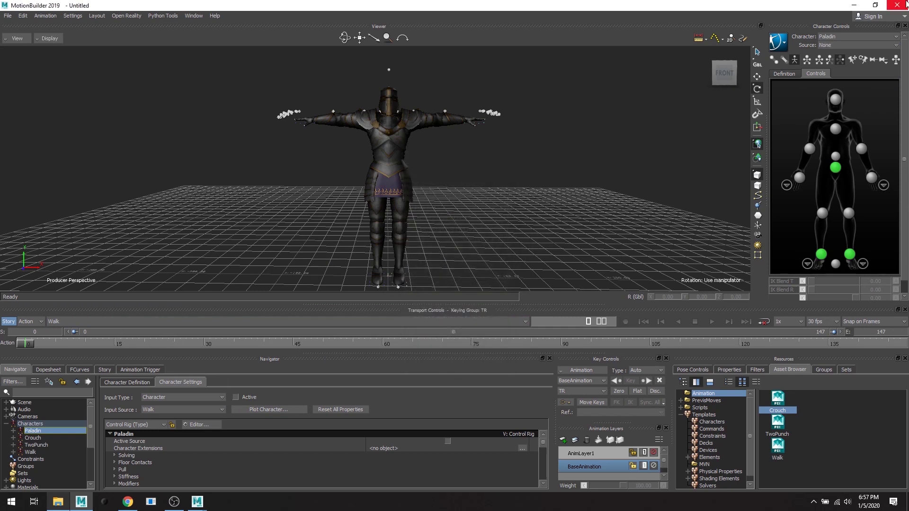
# Review the baked motions by switching between the Walk, TwoPunch and Crouch takes and scrubbing the timeline
pyautogui.click(80, 324)
pyautogui.click(74, 331)
pyautogui.click(78, 323)
pyautogui.click(65, 337)
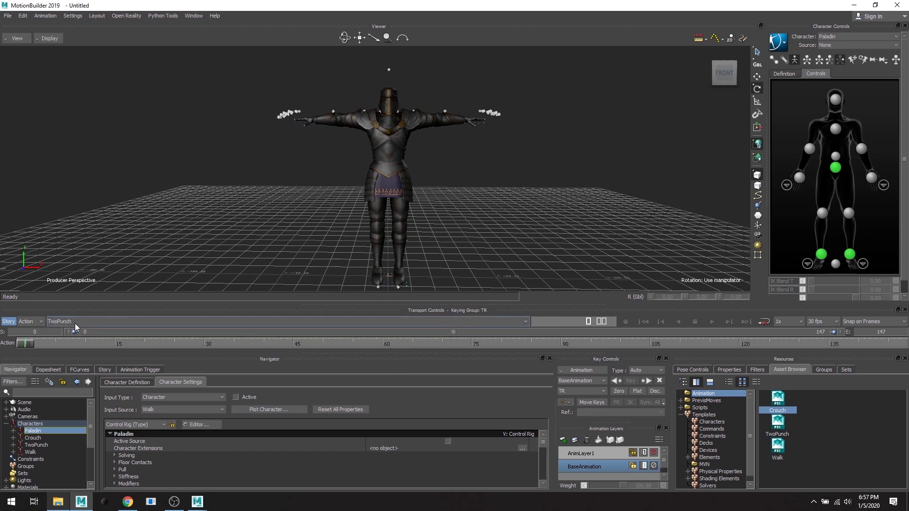
pyautogui.click(74, 323)
pyautogui.click(64, 346)
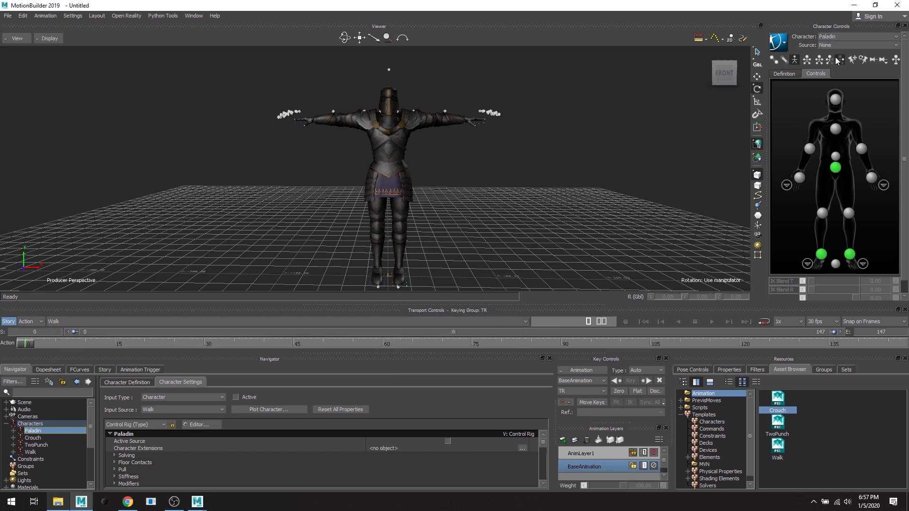
pyautogui.click(57, 323)
pyautogui.click(58, 331)
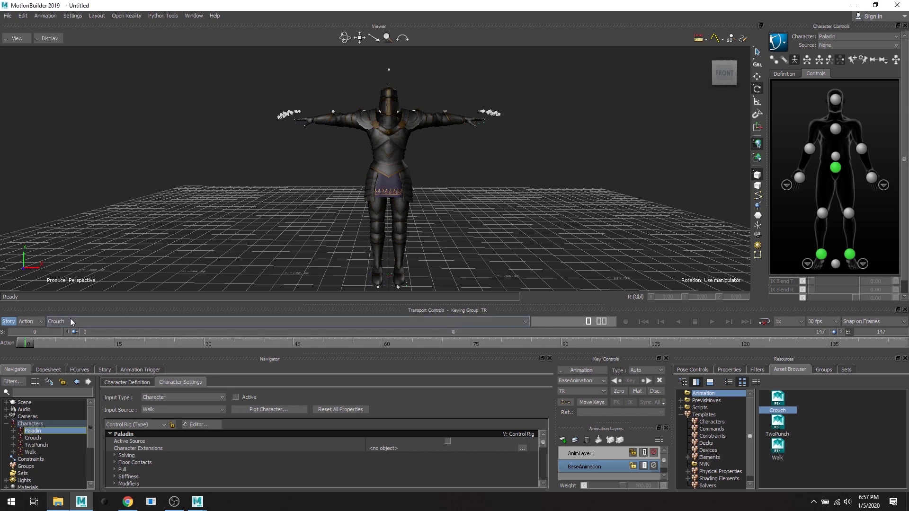
pyautogui.click(62, 324)
pyautogui.click(58, 338)
pyautogui.click(70, 320)
pyautogui.click(61, 329)
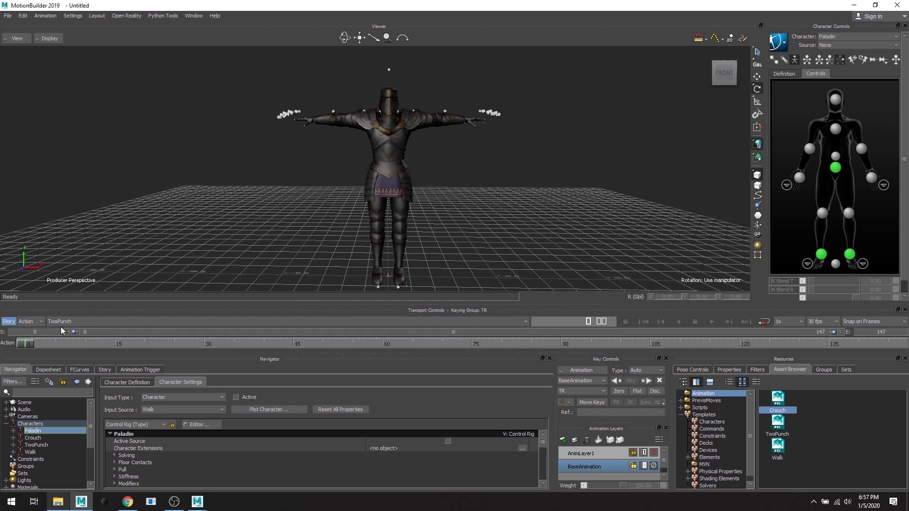
pyautogui.moveTo(32, 343); pyautogui.dragTo(128, 302)
pyautogui.scroll(-5, 267, 183)
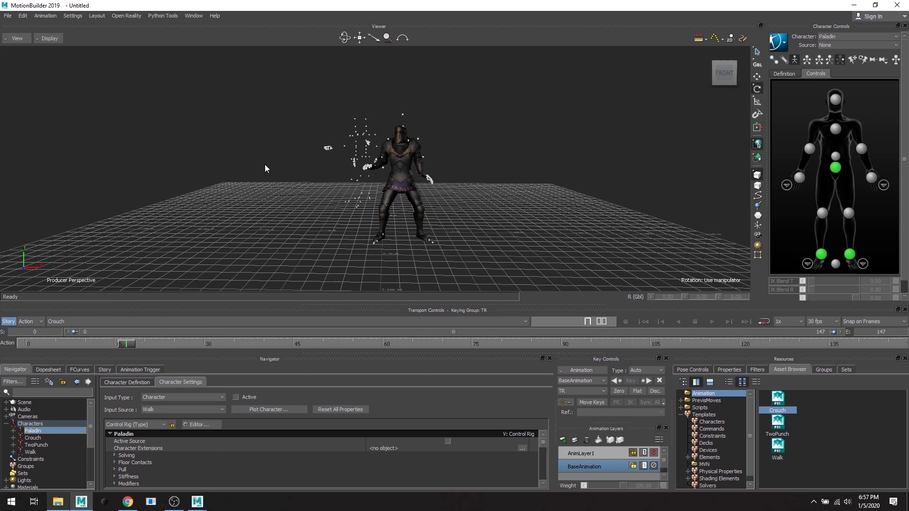
# Show the scene in the Schematic view and arrange all nodes to separate the overlapping skeleton hierarchies
pyautogui.hotkey('ctrl', 'w')
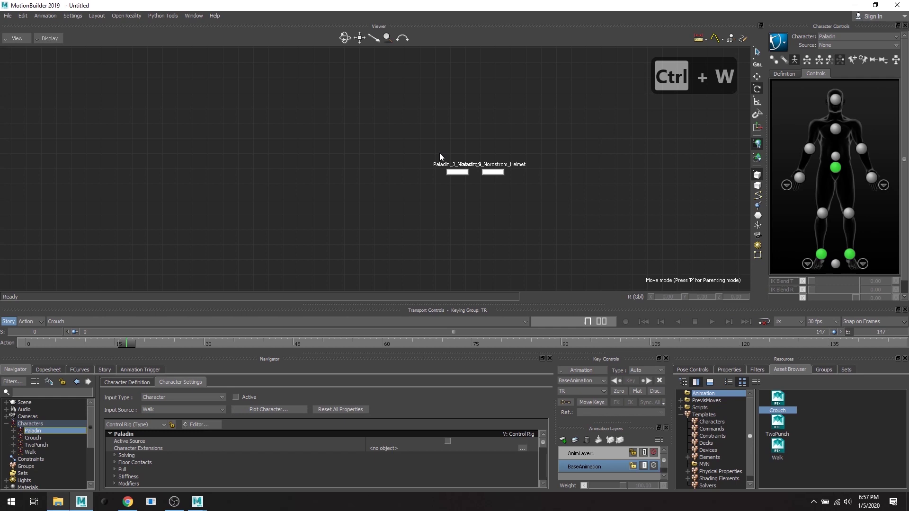
pyautogui.scroll(-10, 533, 185)
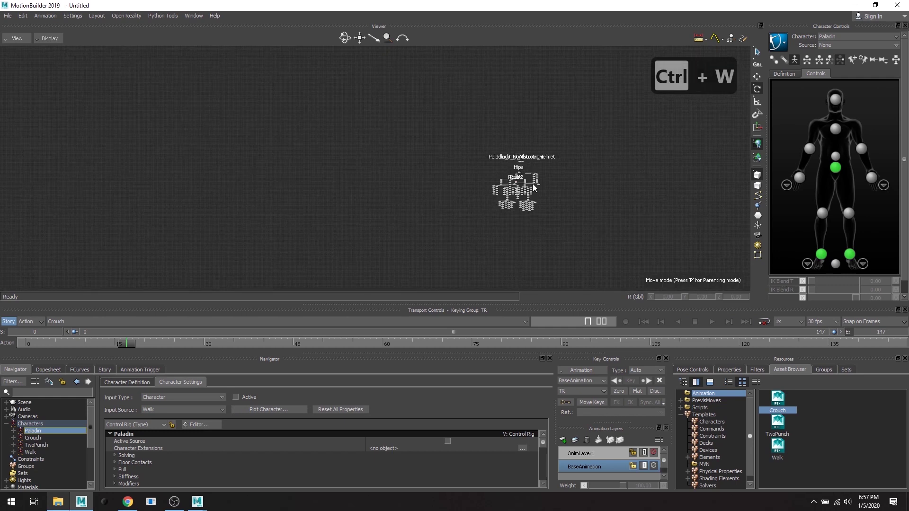
pyautogui.moveTo(490, 150); pyautogui.dragTo(396, 90, button='middle')
pyautogui.scroll(9, 490, 132)
pyautogui.moveTo(350, 132); pyautogui.dragTo(389, 155, button='middle')
pyautogui.scroll(1, 390, 154)
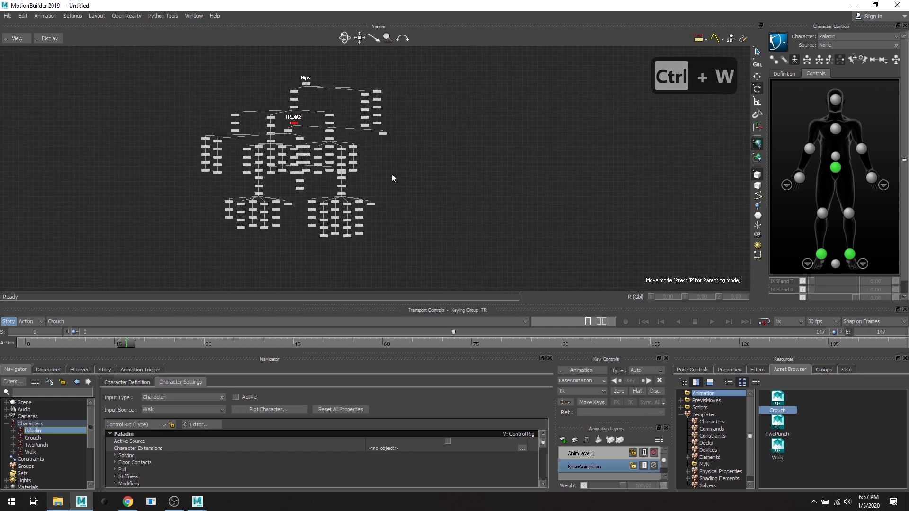
pyautogui.rightClick(399, 173)
pyautogui.moveTo(427, 204)
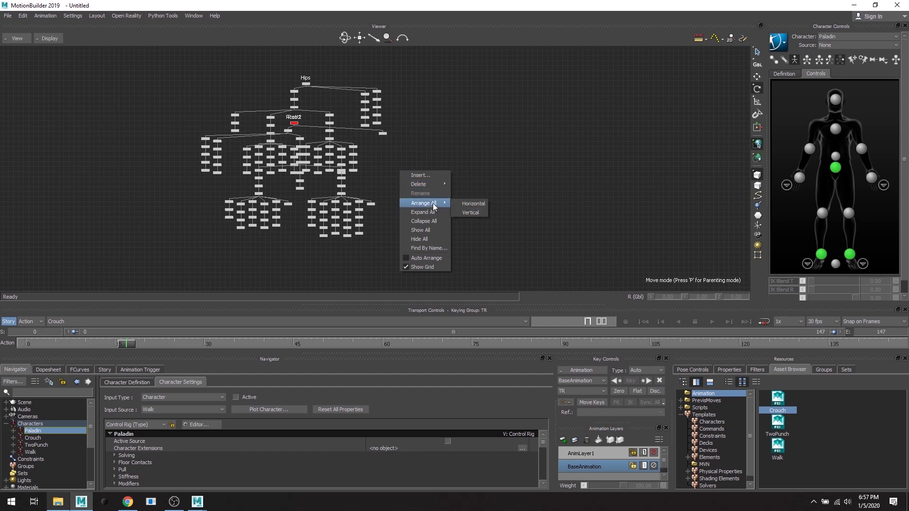
pyautogui.click(470, 208)
# Delete the Root, Root 1 and Root 2 source skeleton hierarchies together with the characters constraining them, keeping the Paladin hierarchy
pyautogui.scroll(-3, 439, 148)
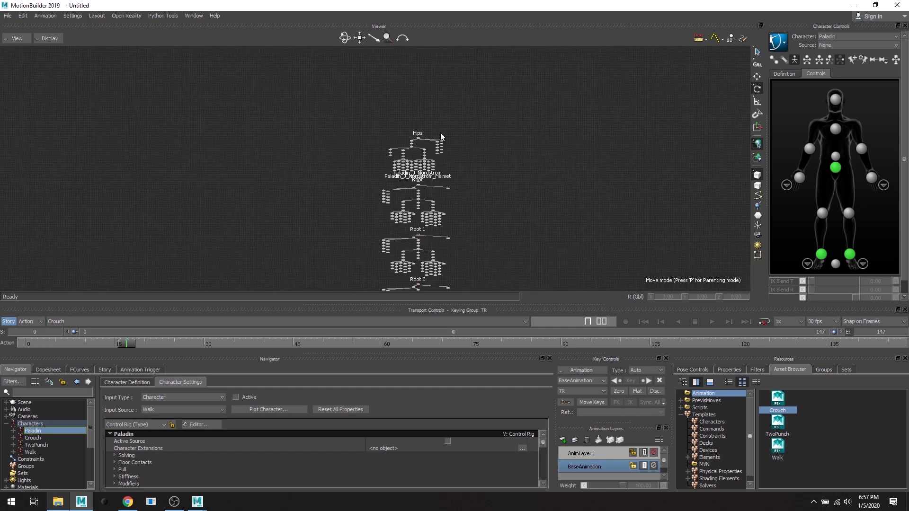
pyautogui.moveTo(477, 186); pyautogui.dragTo(479, 72, button='middle')
pyautogui.scroll(3, 479, 72)
pyautogui.moveTo(395, 160); pyautogui.dragTo(425, 146, button='middle')
pyautogui.scroll(-5, 458, 210)
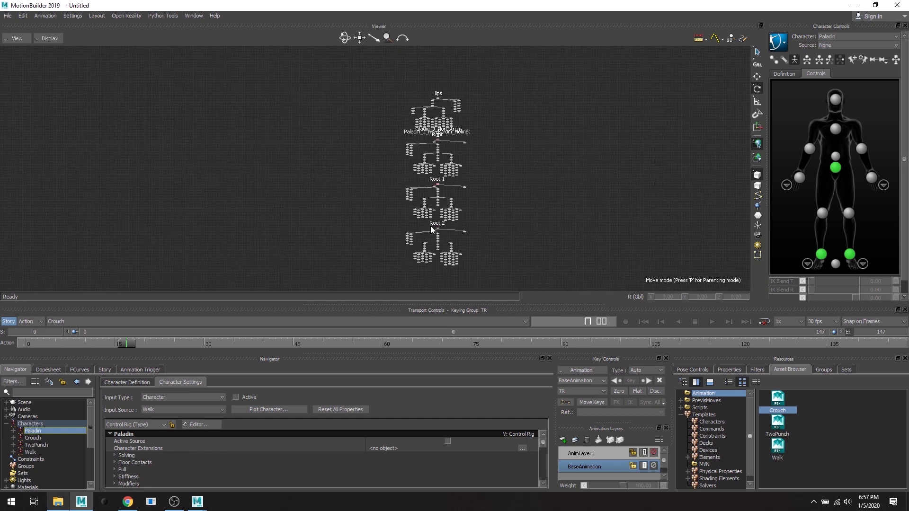
pyautogui.moveTo(390, 136); pyautogui.dragTo(505, 284)
pyautogui.press('Delete')
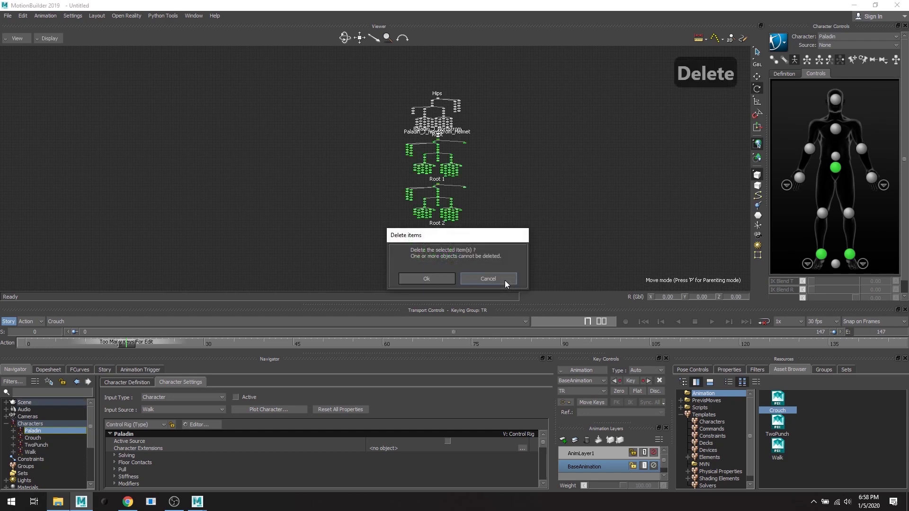
pyautogui.click(426, 279)
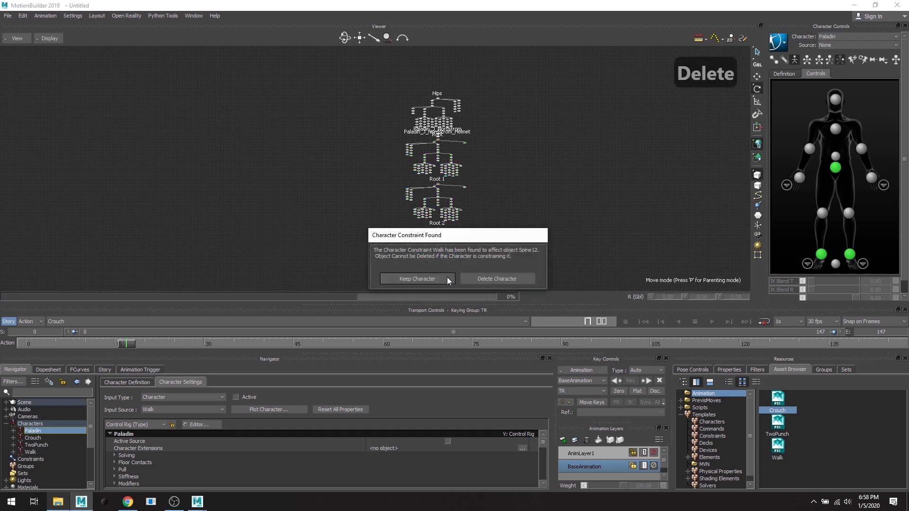
pyautogui.click(487, 280)
pyautogui.click(487, 280)
pyautogui.click(485, 280)
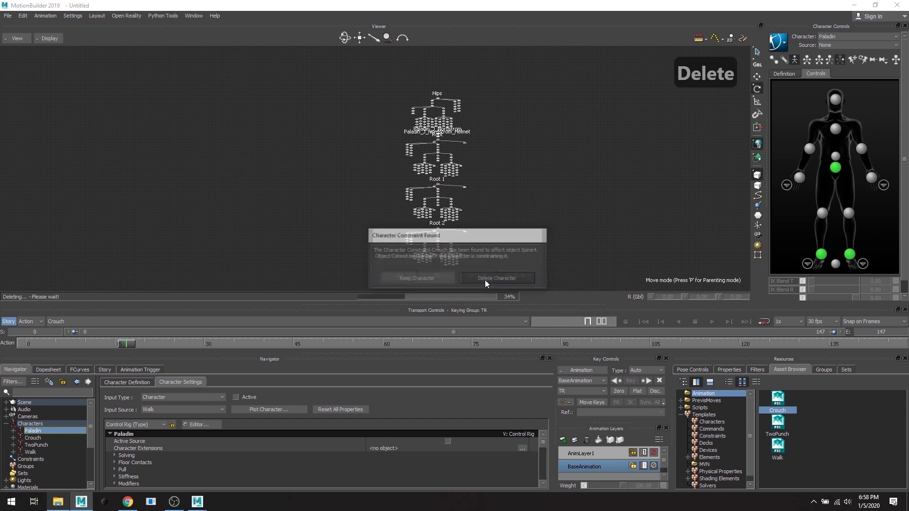
pyautogui.click(475, 278)
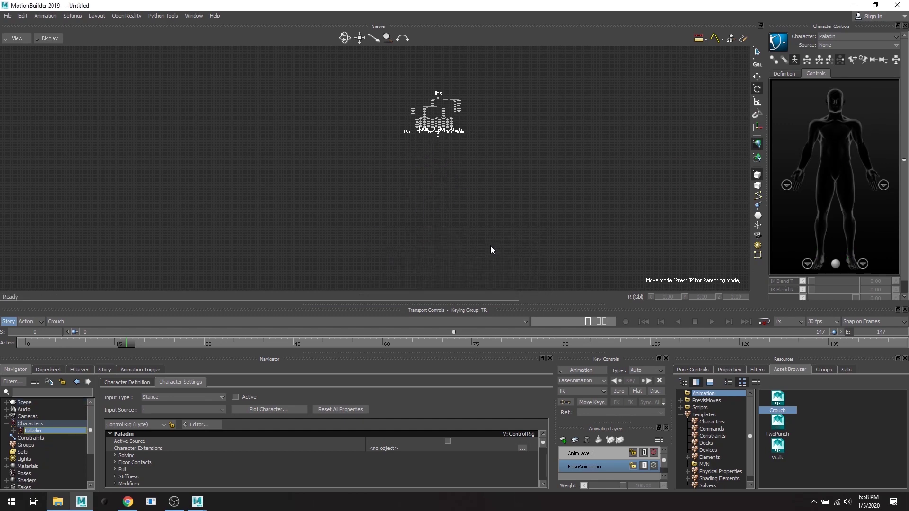
# Return to the 3D view and review the Paladin in the TwoPunch and Walk takes, scrubbing through the Walk motion
pyautogui.hotkey('ctrl', 'w')
pyautogui.keyDown('shift'); pyautogui.moveTo(495, 207); pyautogui.dragTo(500, 153); pyautogui.keyUp('shift')
pyautogui.scroll(-2, 501, 153)
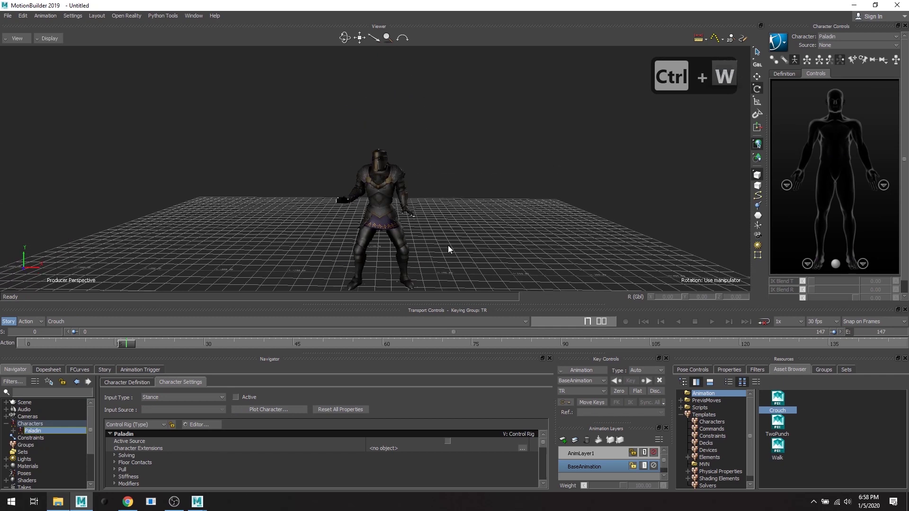
pyautogui.click(118, 322)
pyautogui.click(68, 339)
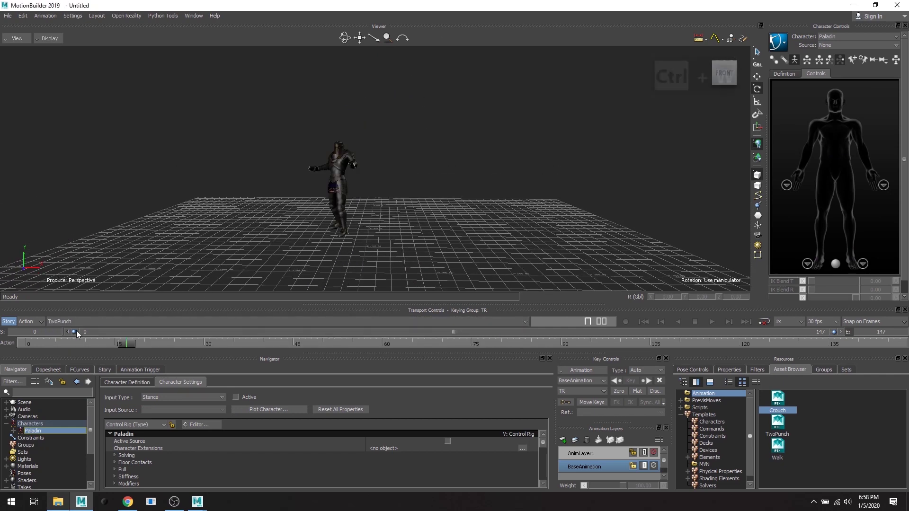
pyautogui.click(82, 322)
pyautogui.click(69, 340)
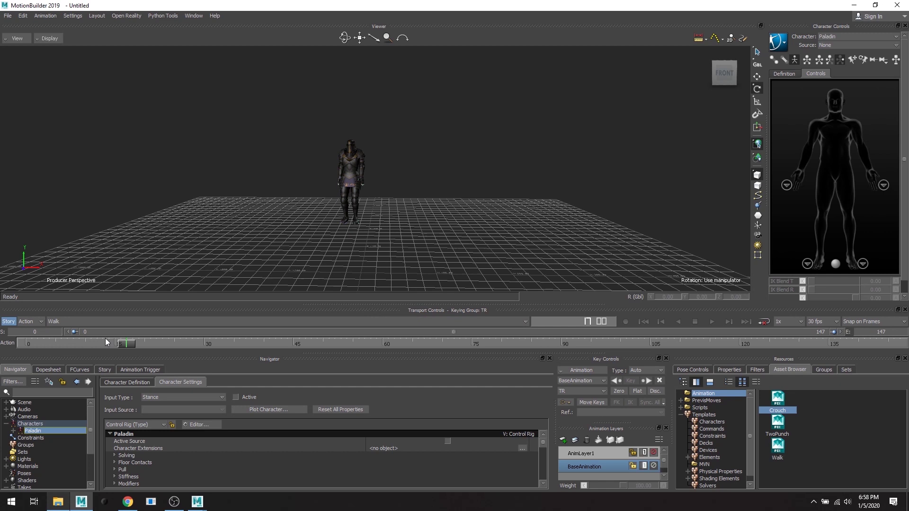
pyautogui.moveTo(105, 338); pyautogui.dragTo(302, 334)
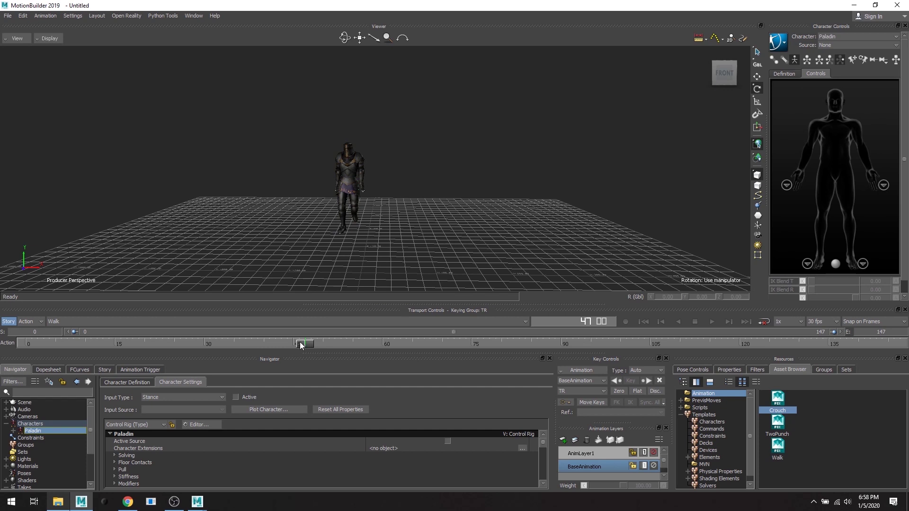
pyautogui.moveTo(300, 342); pyautogui.dragTo(87, 342)
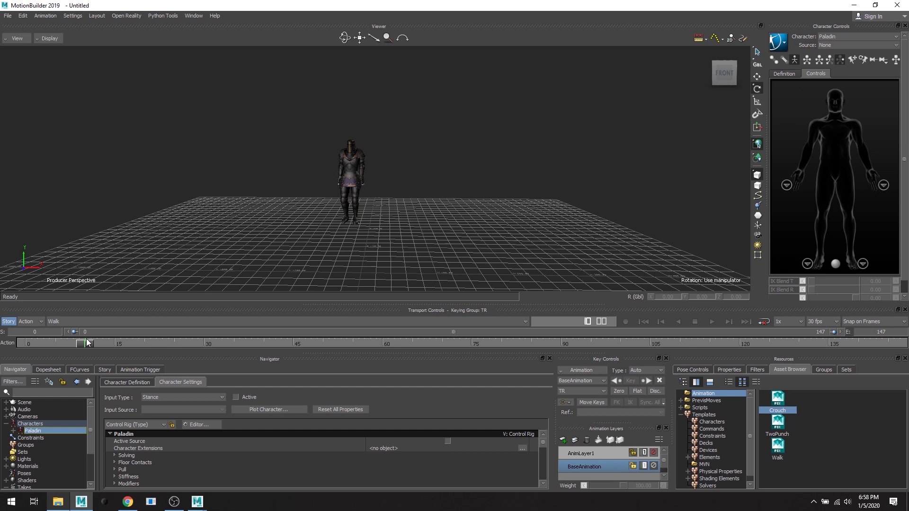
# Start saving the scene and choose the Mobu_Retargeting folder as the save location
pyautogui.click(9, 16)
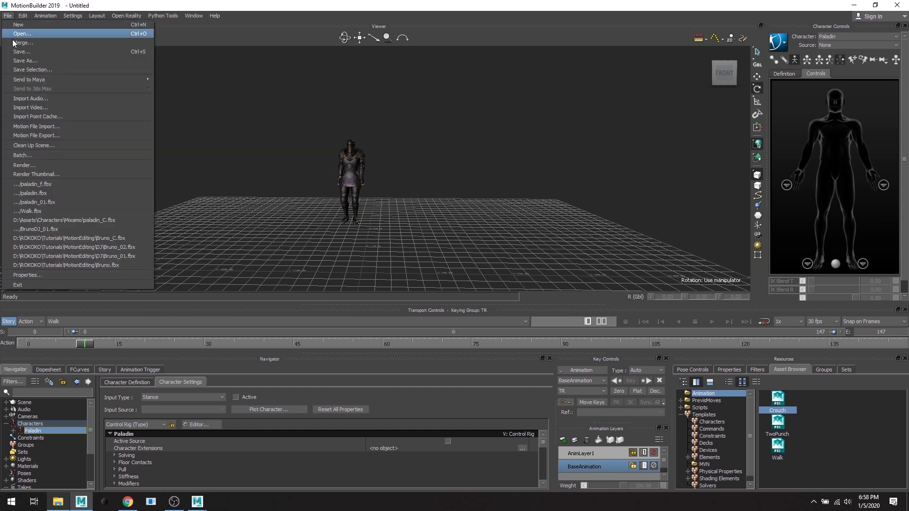
pyautogui.click(22, 51)
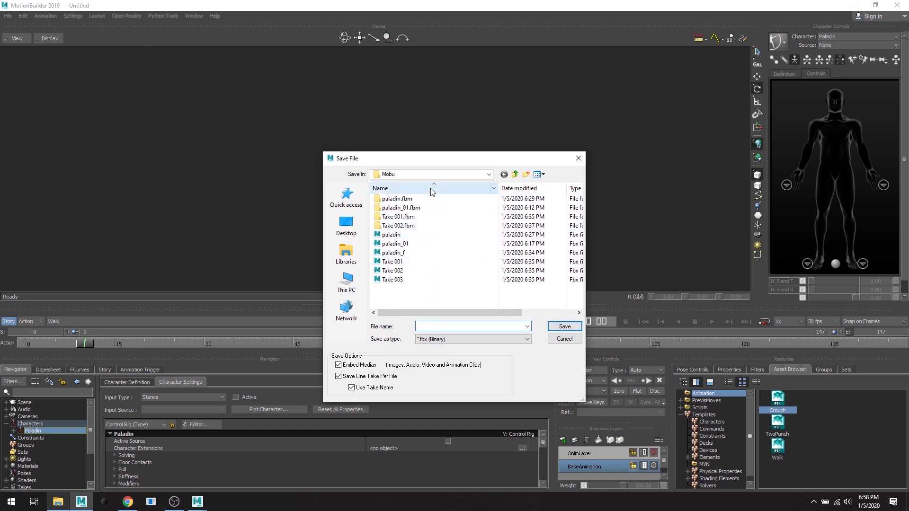
pyautogui.click(517, 175)
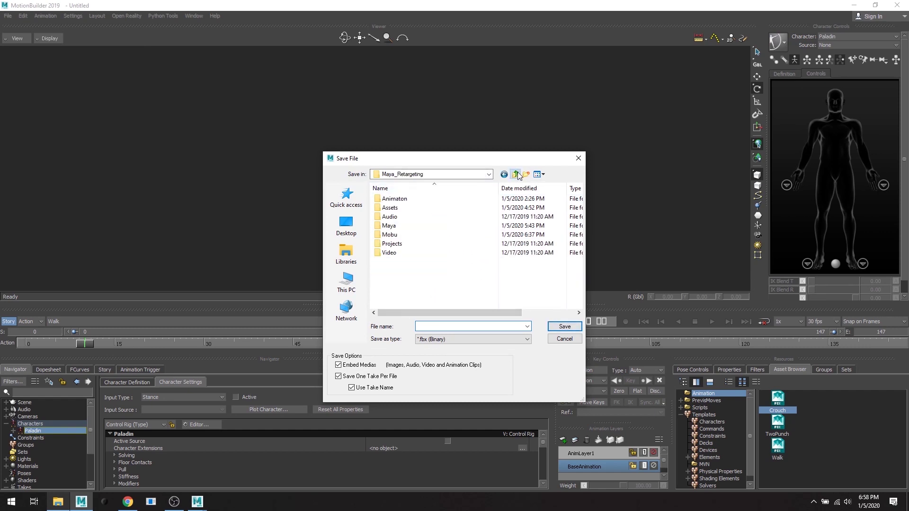
pyautogui.click(517, 175)
pyautogui.doubleClick(438, 210)
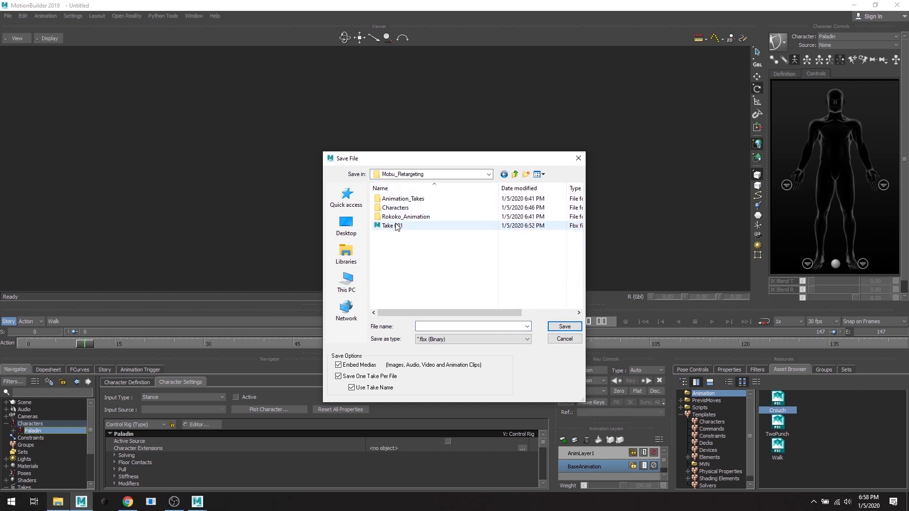
# Save the scene as Paladin_AllTakes in binary FBX format, with embedded media and one take per file using take names
pyautogui.click(433, 327)
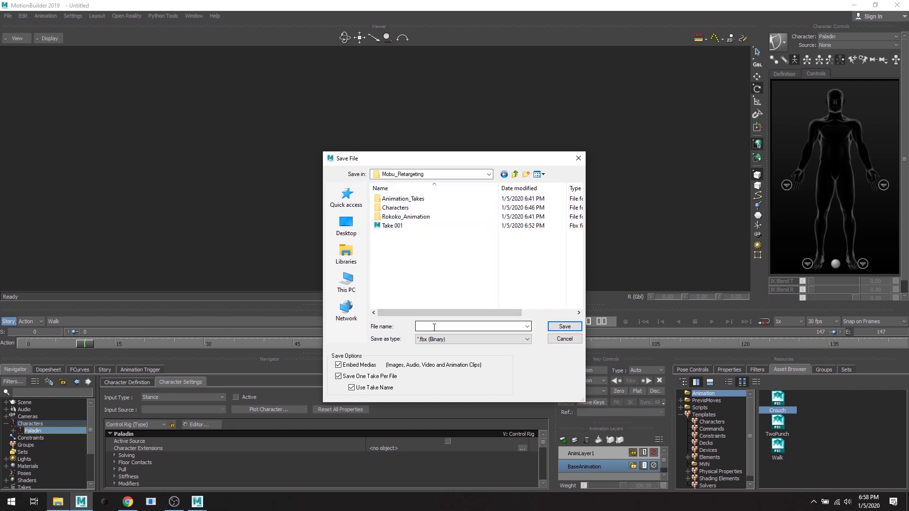
pyautogui.write('Pala')
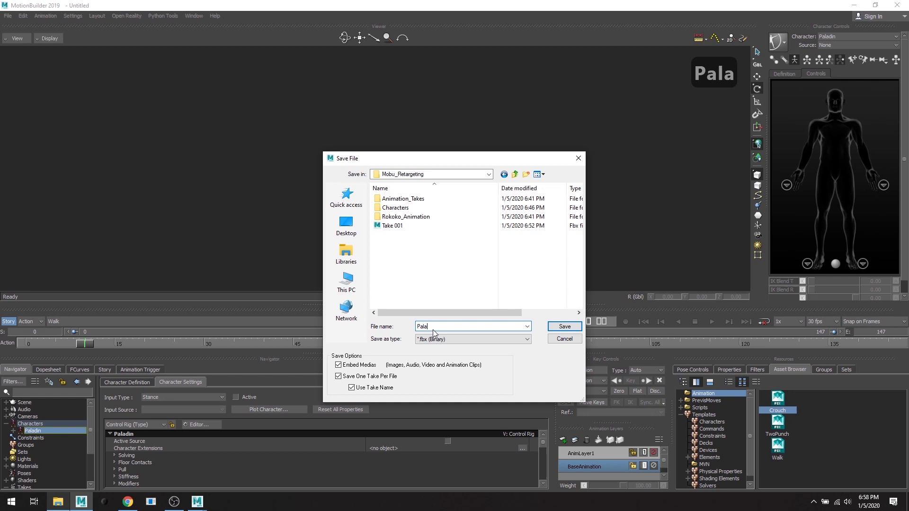
pyautogui.write('din_All')
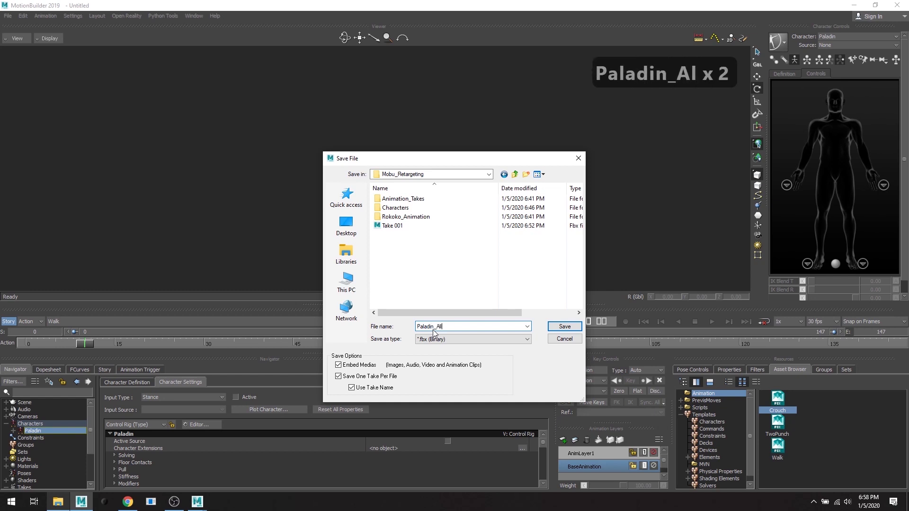
pyautogui.write('_ta')
pyautogui.press('BackSpace')
pyautogui.press('BackSpace')
pyautogui.press('BackSpace')
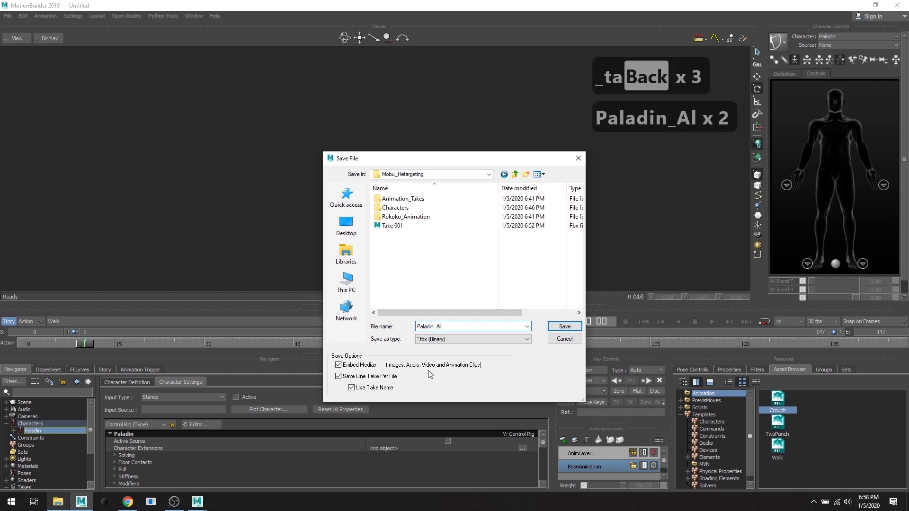
pyautogui.write('Takes')
pyautogui.press('Return')
pyautogui.press('Return')
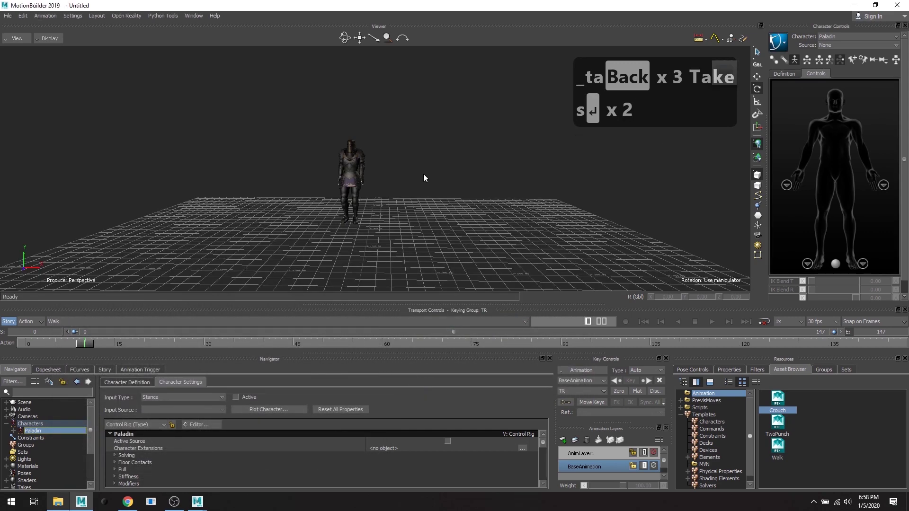
# Start saving the scene under a new name and choose the Animation_Takes folder inside Mobu_Retargeting as the save location
pyautogui.keyDown('shift'); pyautogui.moveTo(412, 154); pyautogui.dragTo(427, 156); pyautogui.keyUp('shift')
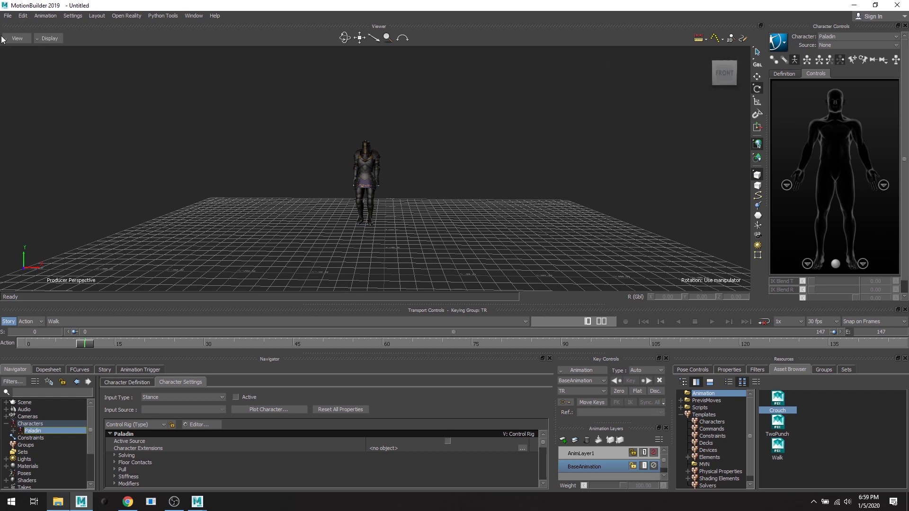
pyautogui.click(9, 16)
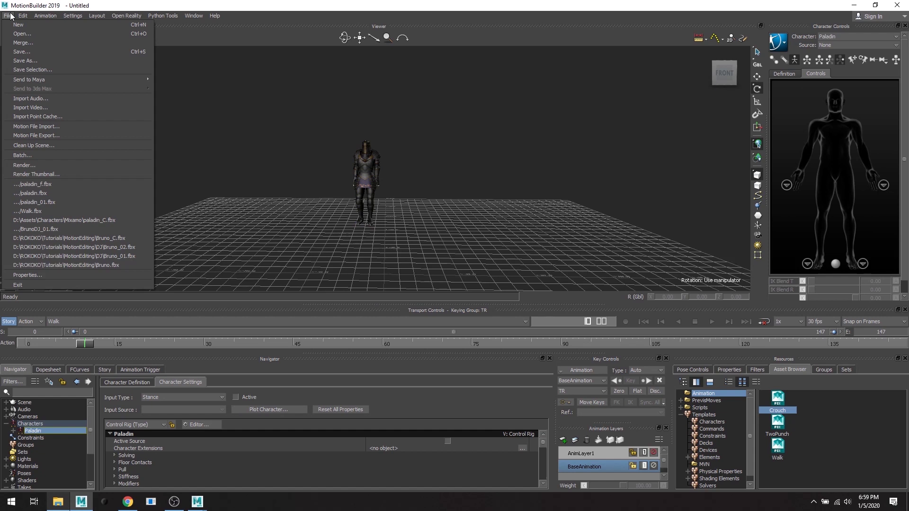
pyautogui.click(20, 60)
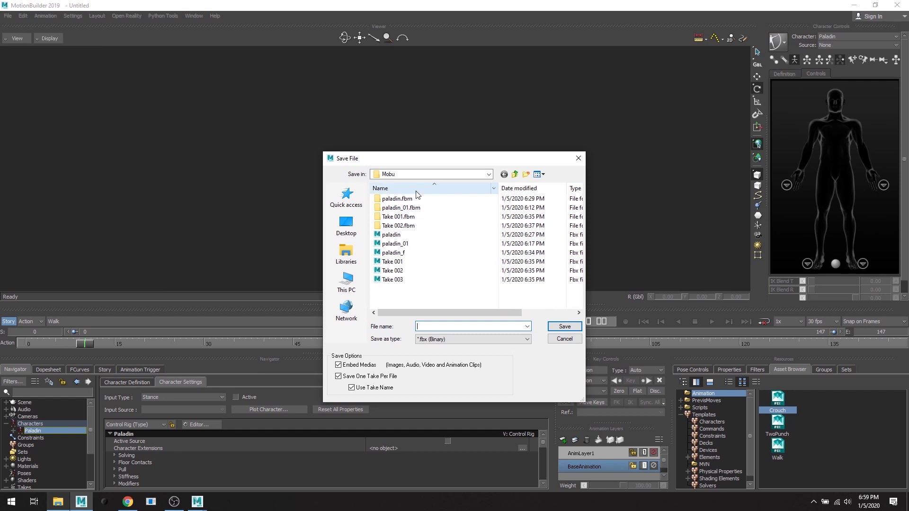
pyautogui.click(515, 174)
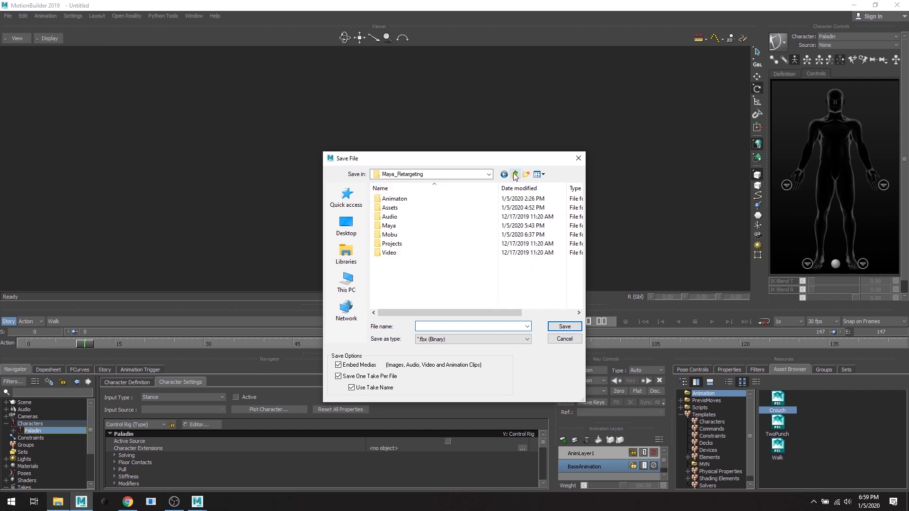
pyautogui.click(515, 174)
pyautogui.doubleClick(441, 208)
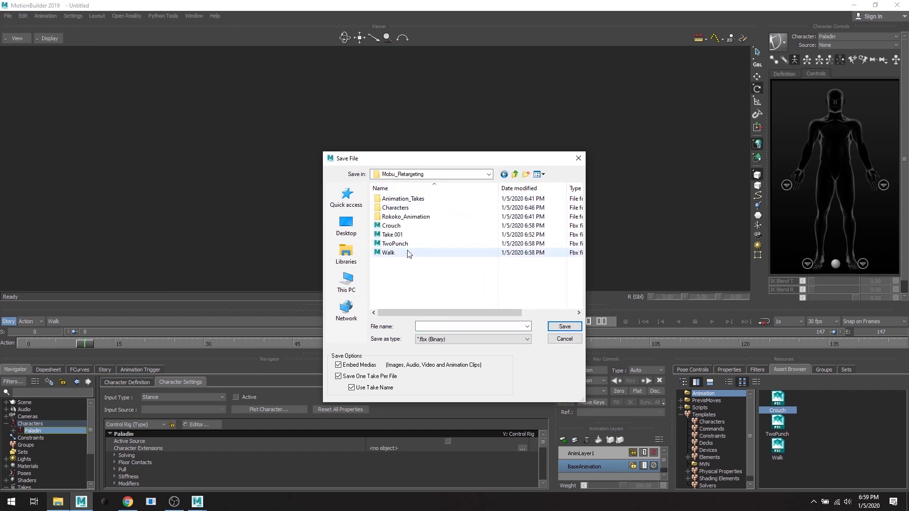
pyautogui.doubleClick(431, 199)
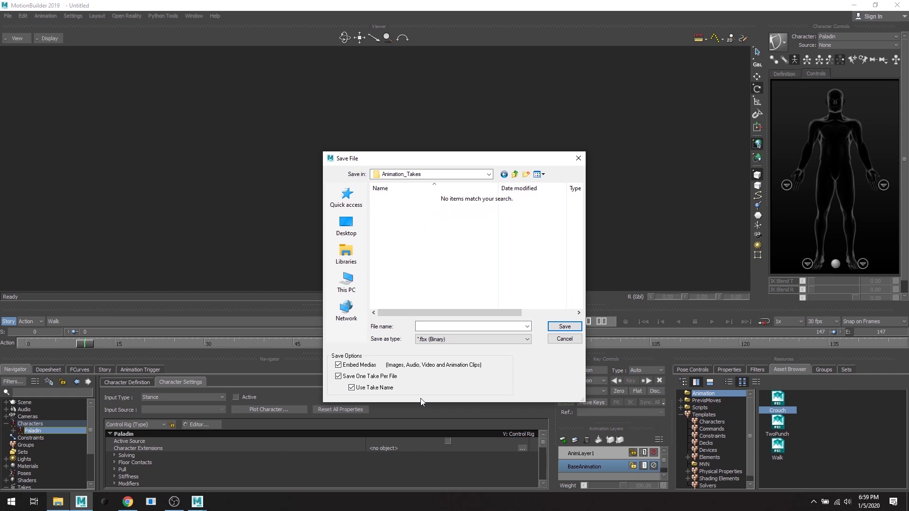
# Save the scene as Paladin with one take per file, exporting the Crouch, TwoPunch and Walk takes
pyautogui.click(339, 376)
pyautogui.click(338, 376)
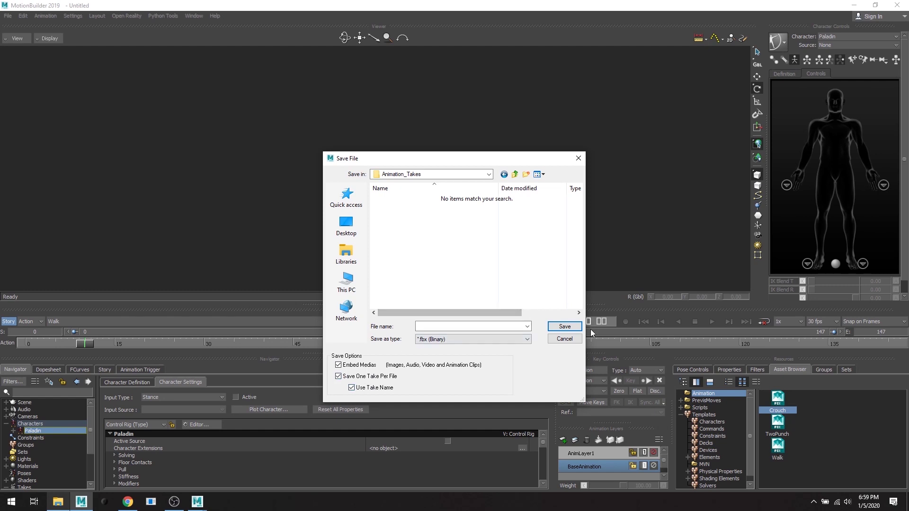
pyautogui.click(567, 326)
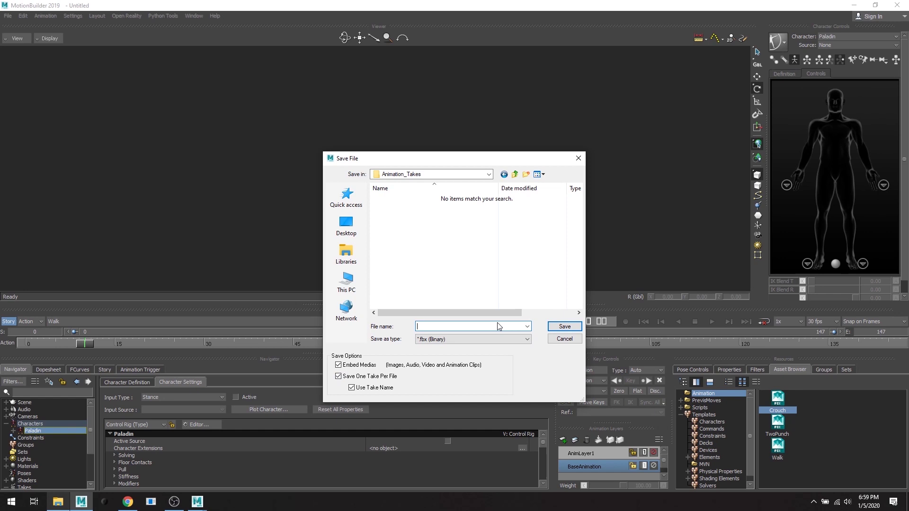
pyautogui.write('Paladin')
pyautogui.press('Return')
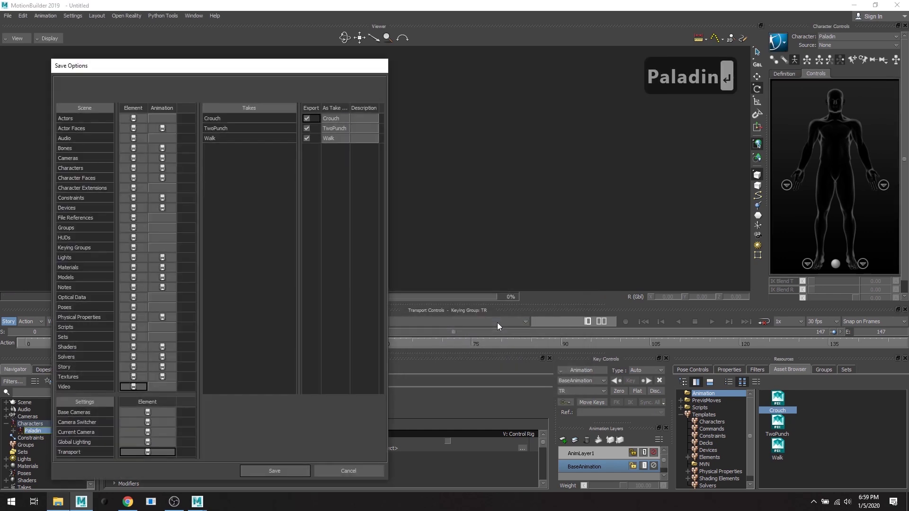
pyautogui.click(287, 474)
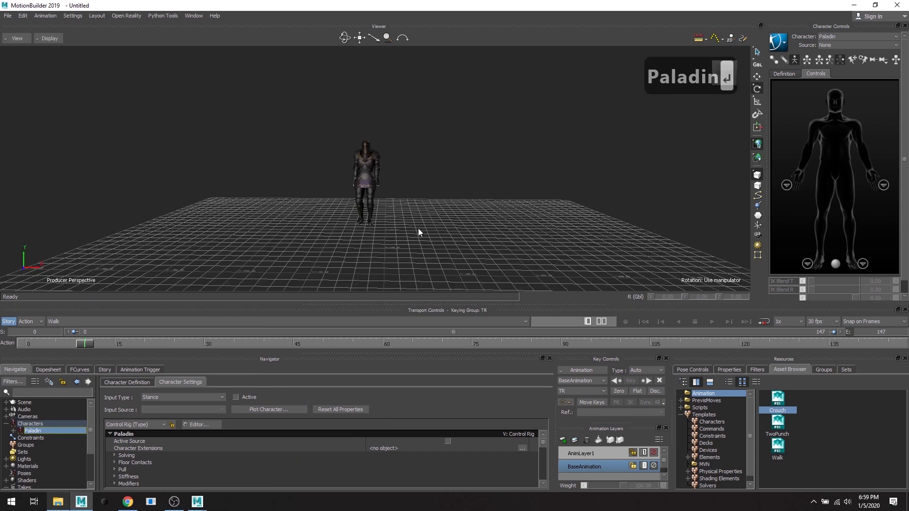
# Scrub the Walk take, then switch to File Explorer to check the saved files in Mobu_Retargeting's Animation_Takes folder and return to MotionBuilder
pyautogui.moveTo(85, 345); pyautogui.dragTo(200, 329)
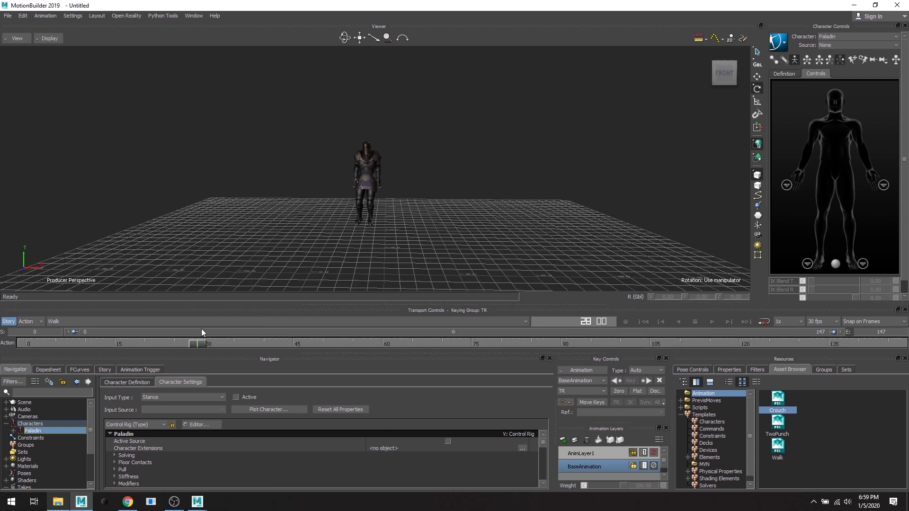
pyautogui.click(58, 502)
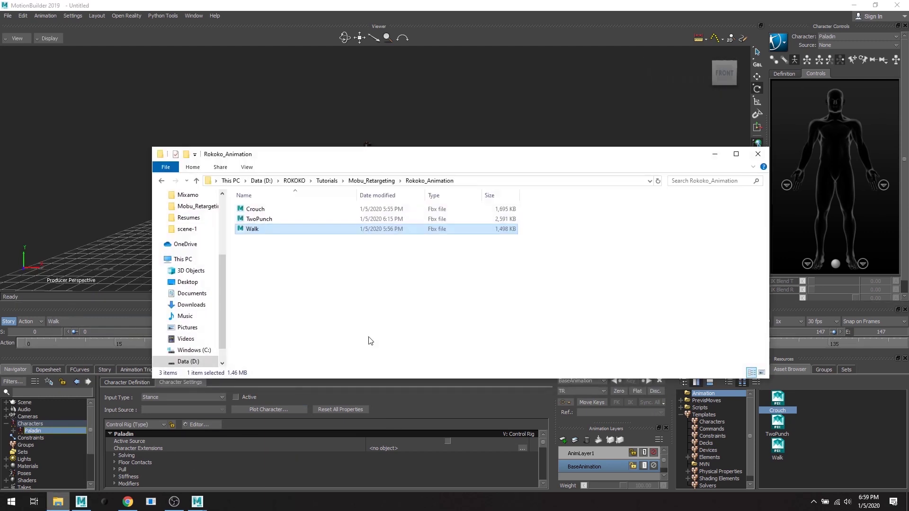
pyautogui.click(371, 181)
pyautogui.click(270, 212)
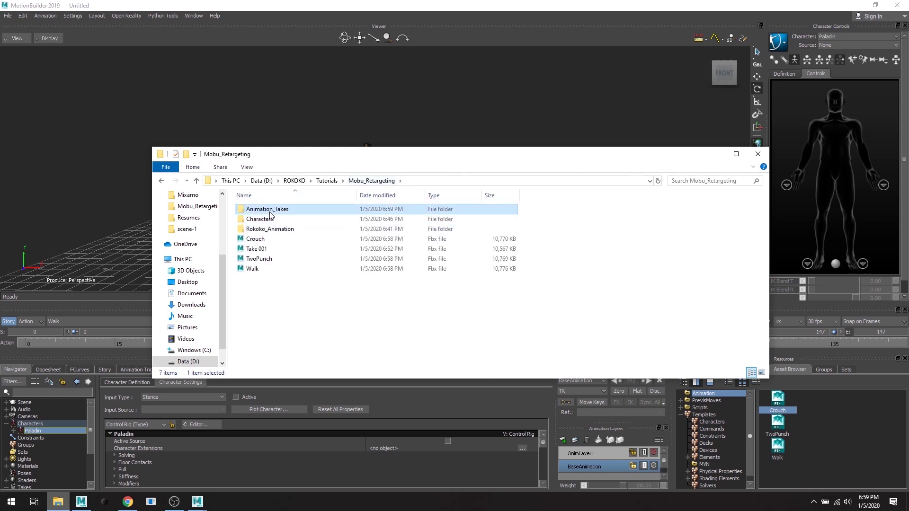
pyautogui.doubleClick(270, 213)
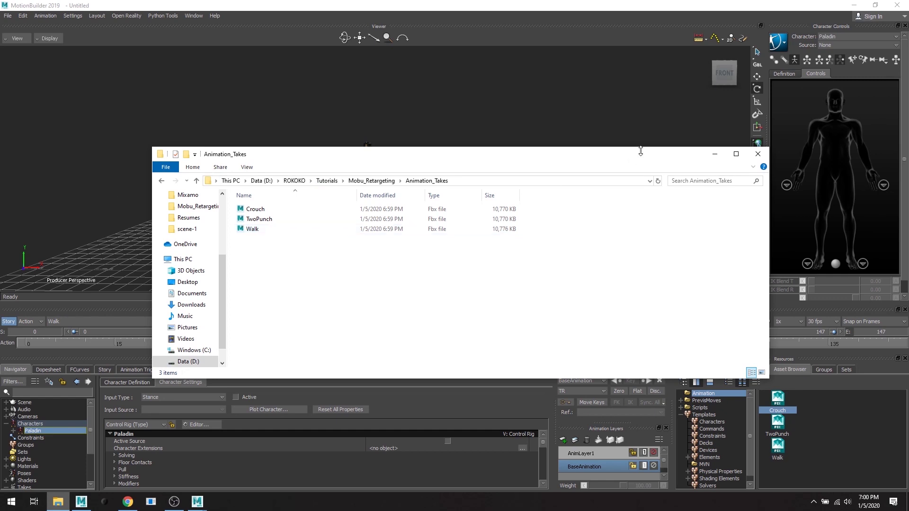
pyautogui.click(717, 155)
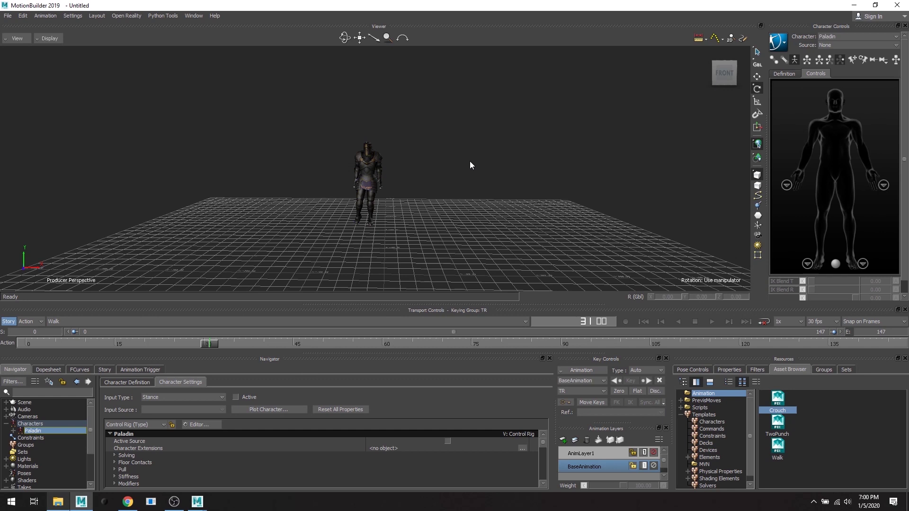